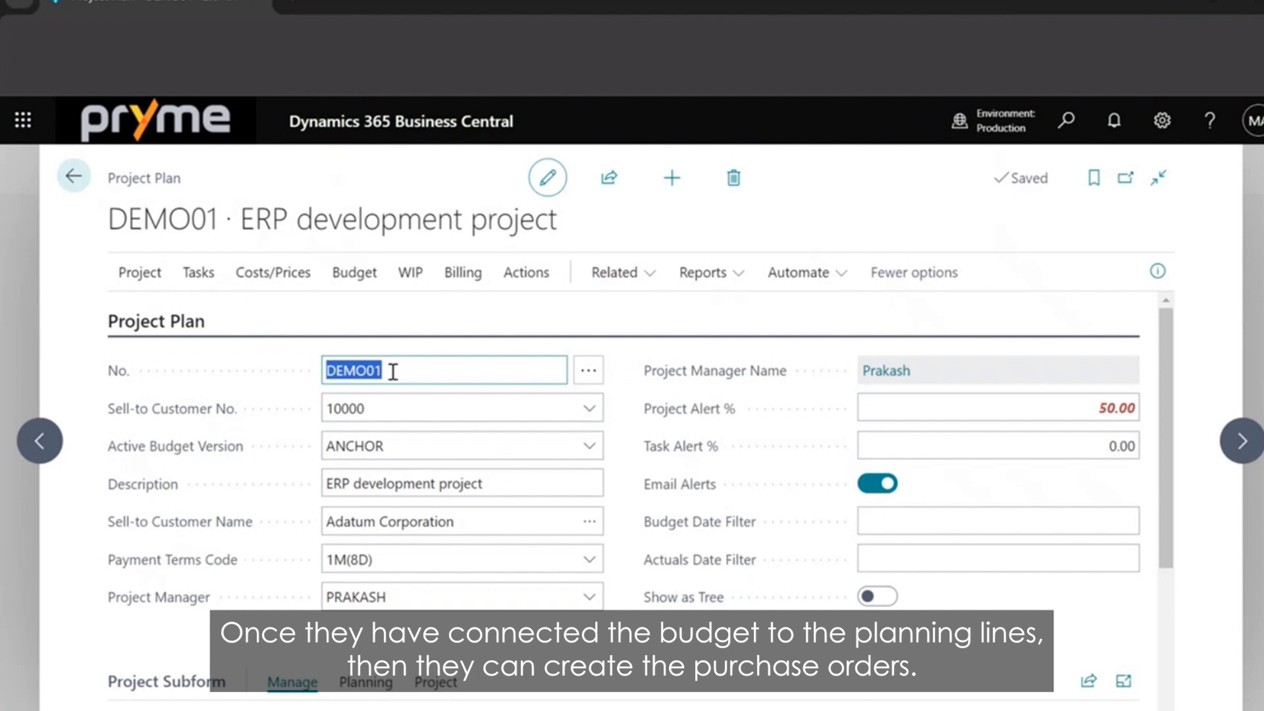
Open the Budget Matrix for the DEMO01 ERP development project.
click(461, 278)
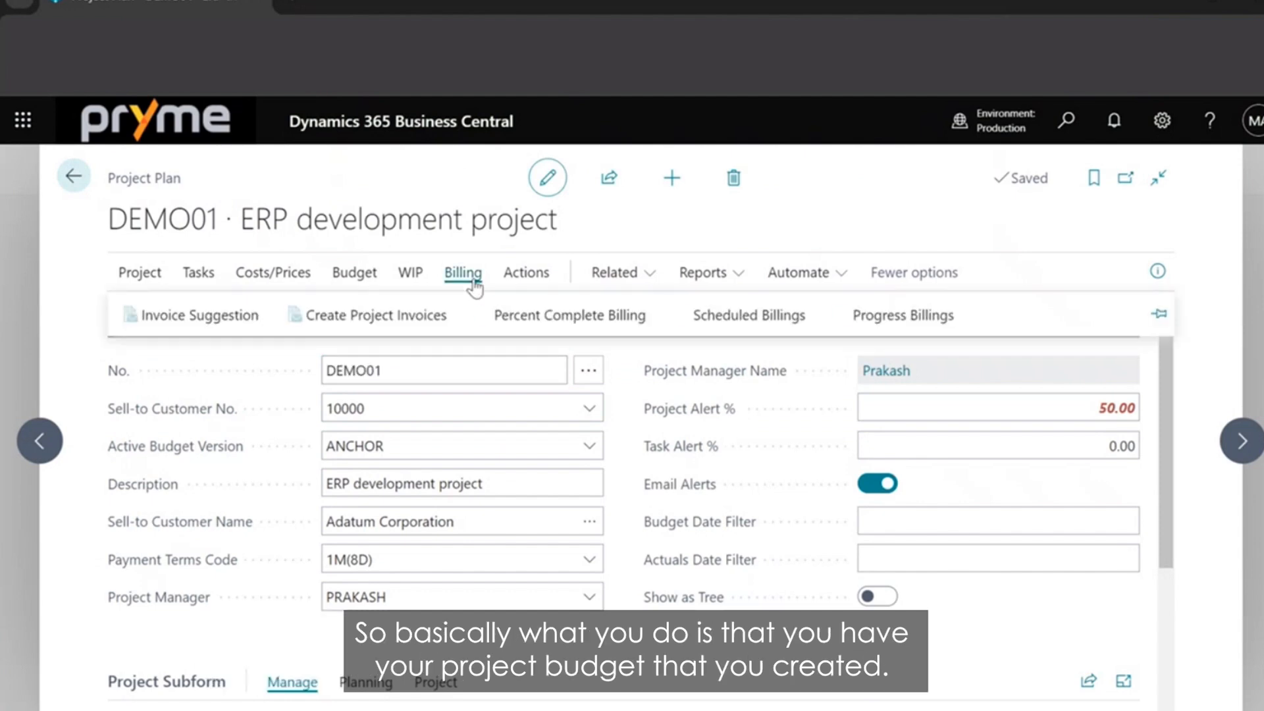
click(329, 282)
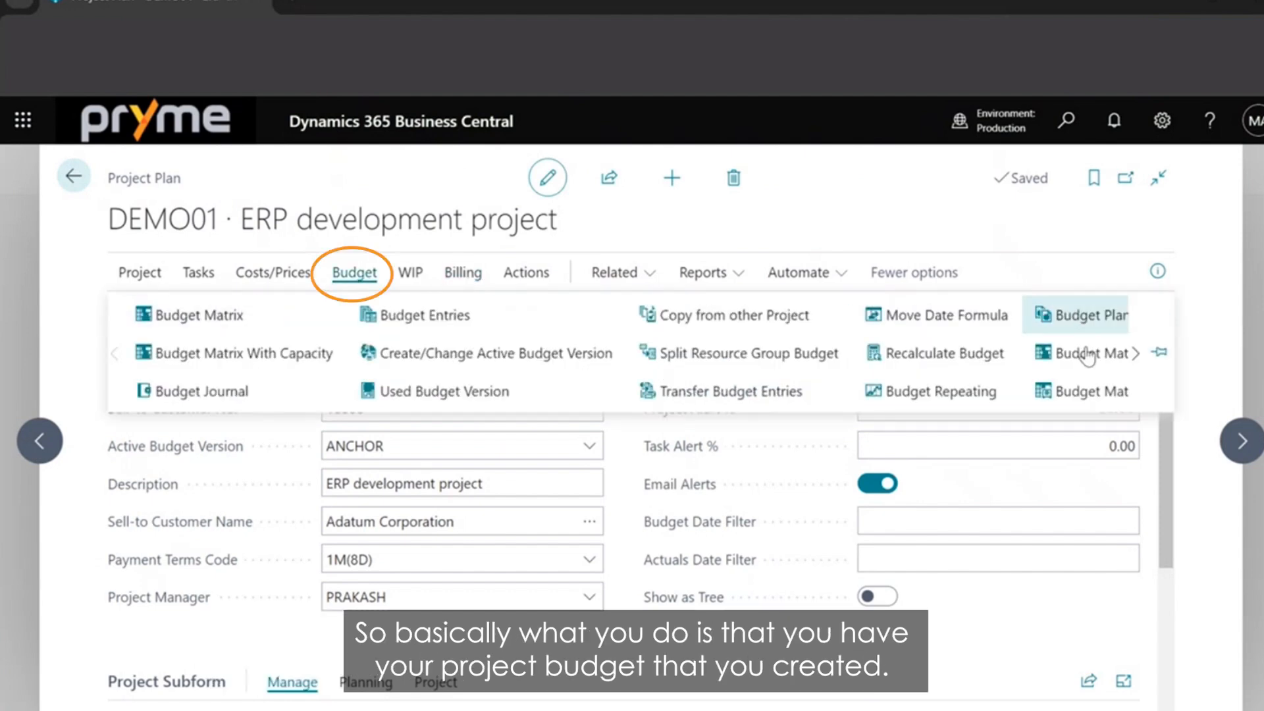
click(353, 277)
click(353, 275)
click(112, 356)
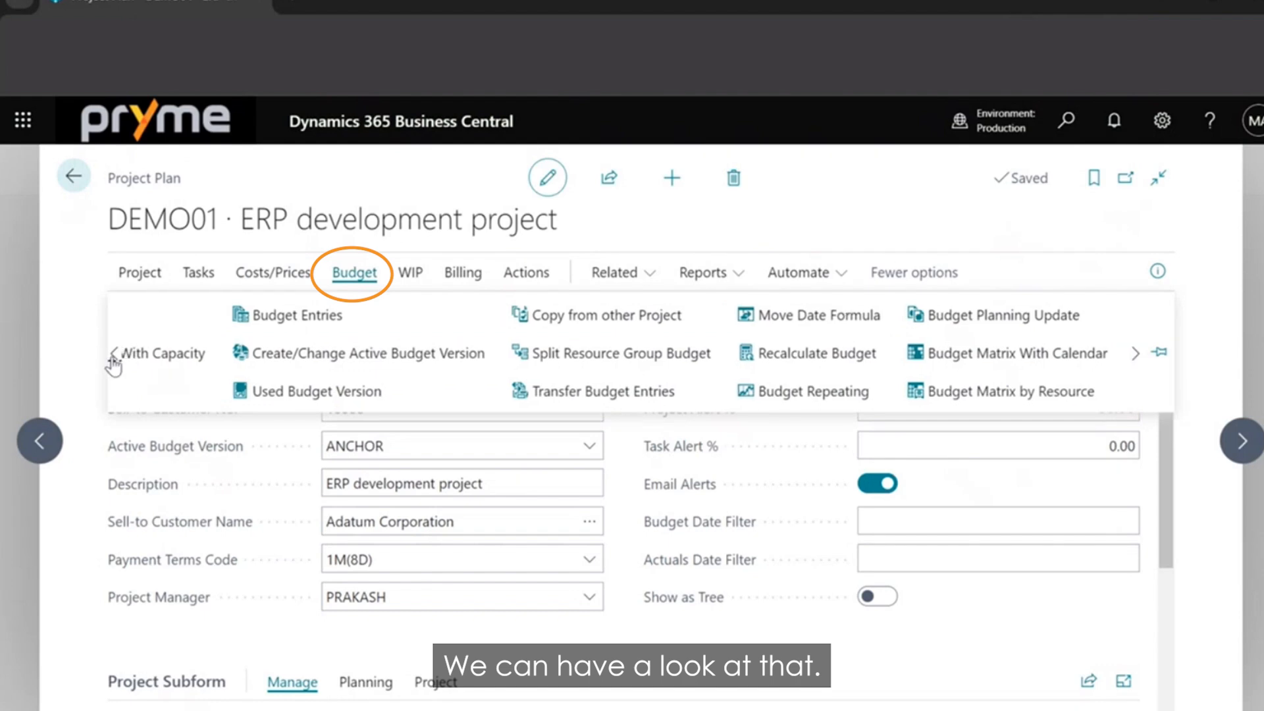
click(180, 325)
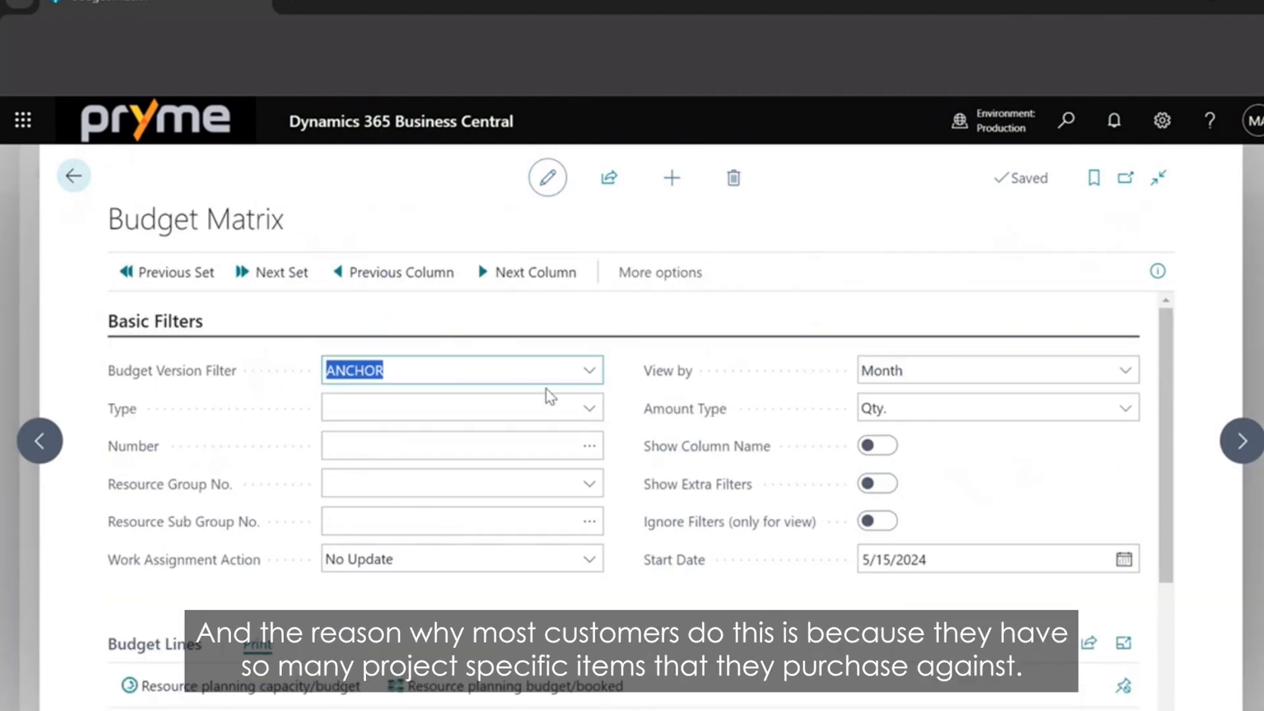
Filter the budget matrix to type Item and choose item 1896-S, ATHENS Desk, as the number.
click(596, 410)
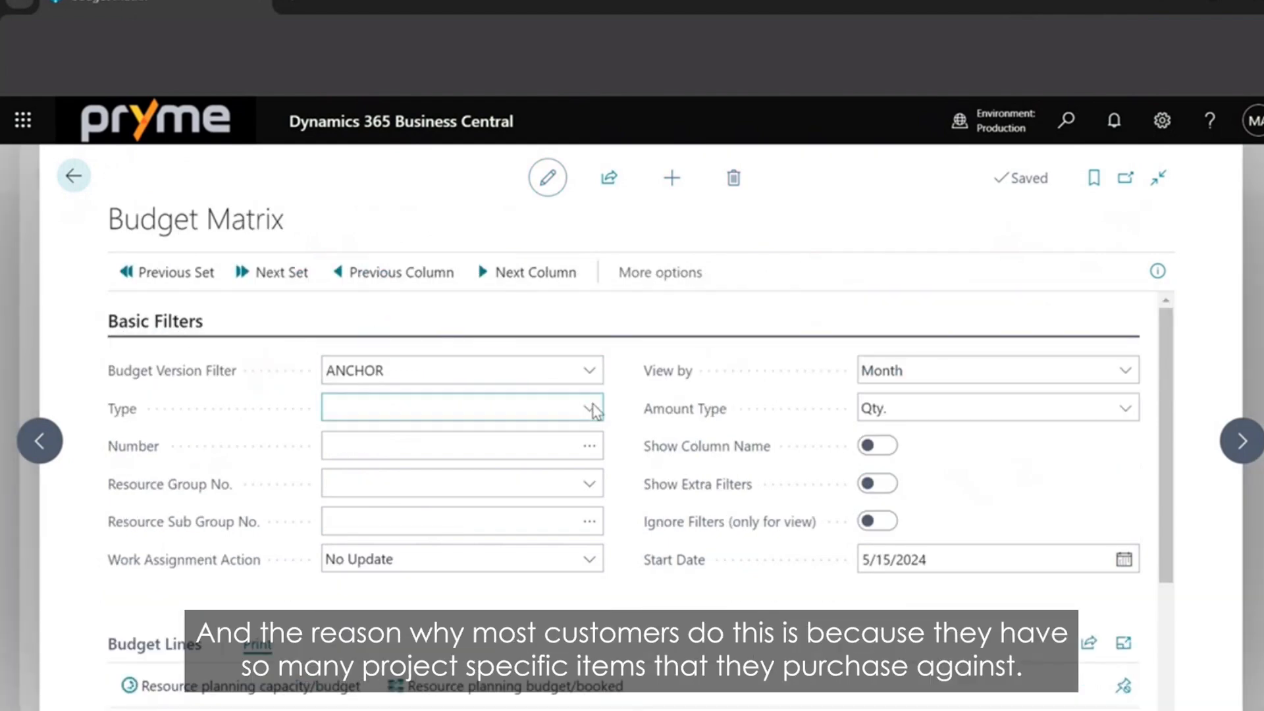
click(464, 512)
click(551, 451)
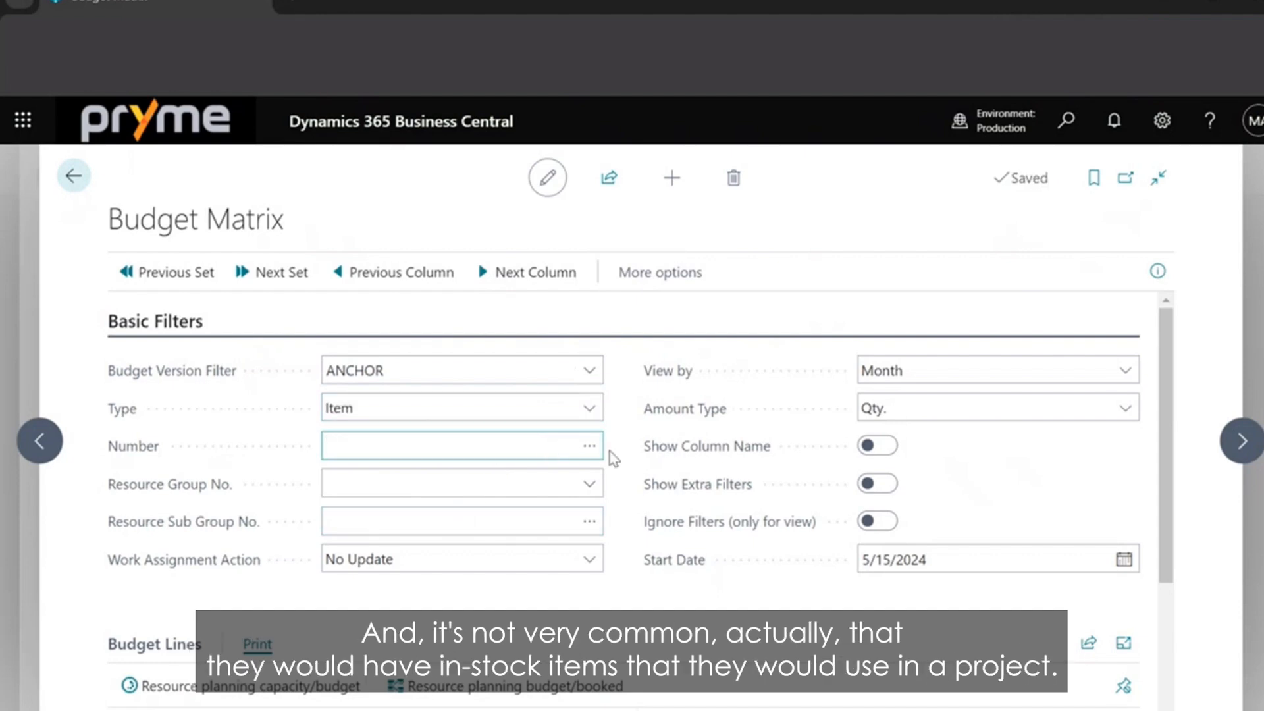
click(588, 448)
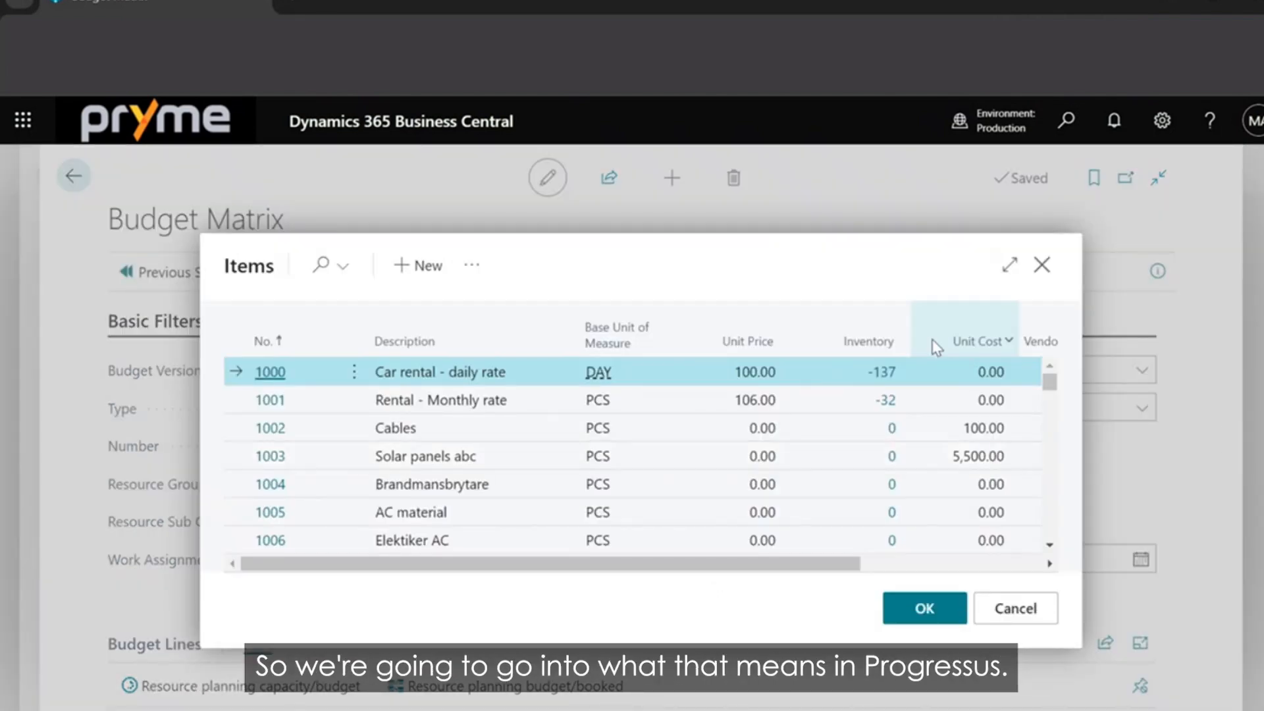
click(1050, 545)
click(1049, 549)
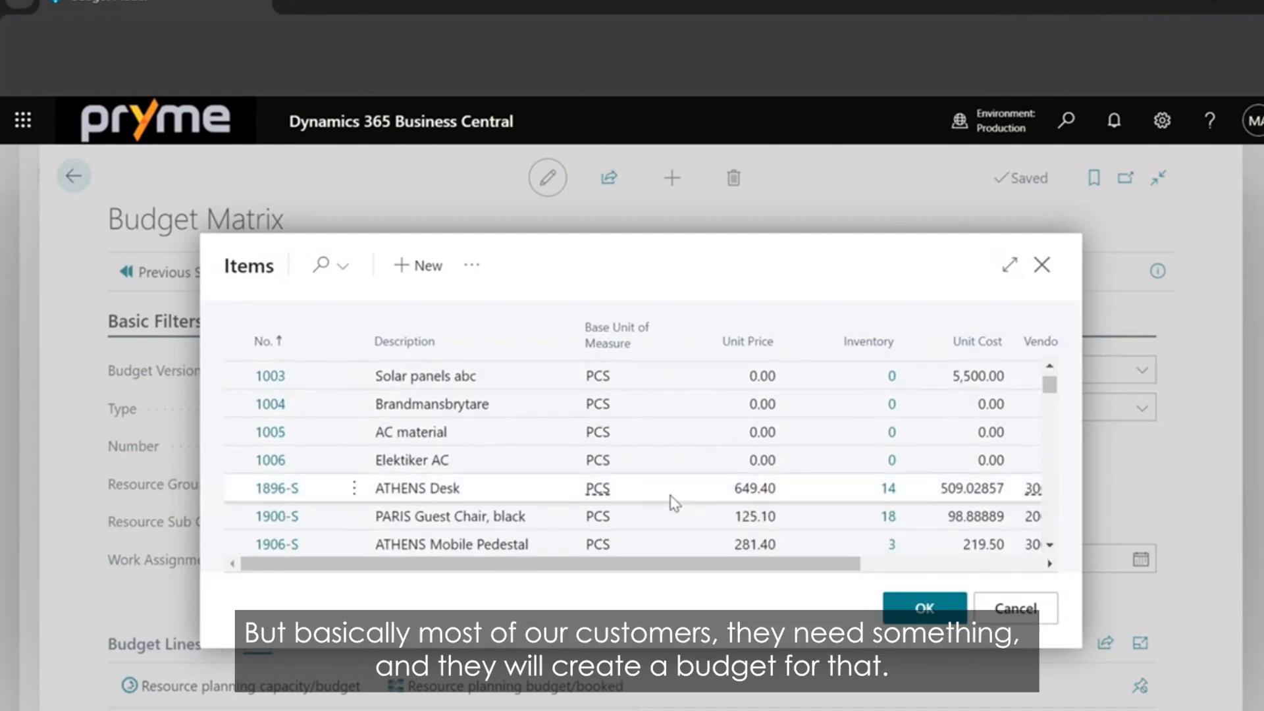
double_click(446, 488)
Budget a quantity of 2 for task 10.110 Specification in May 2024.
scroll(1163, 310, down, 3)
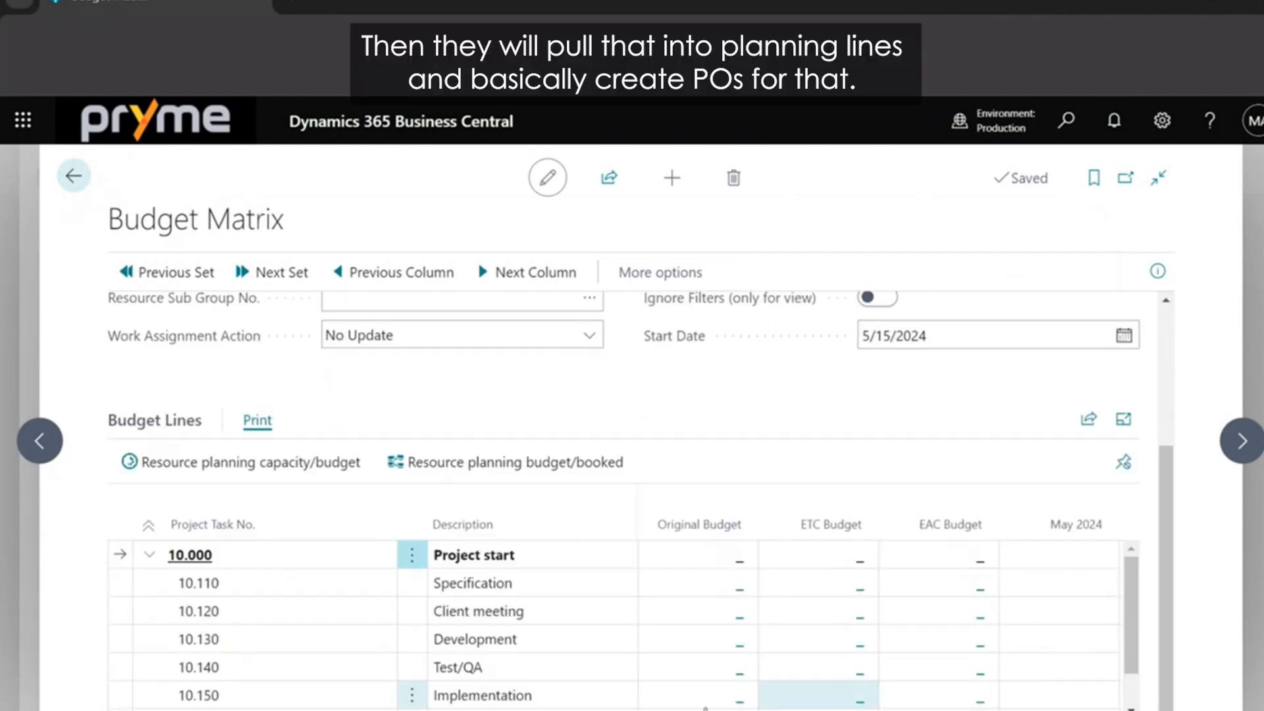
scroll(878, 625, right, 3)
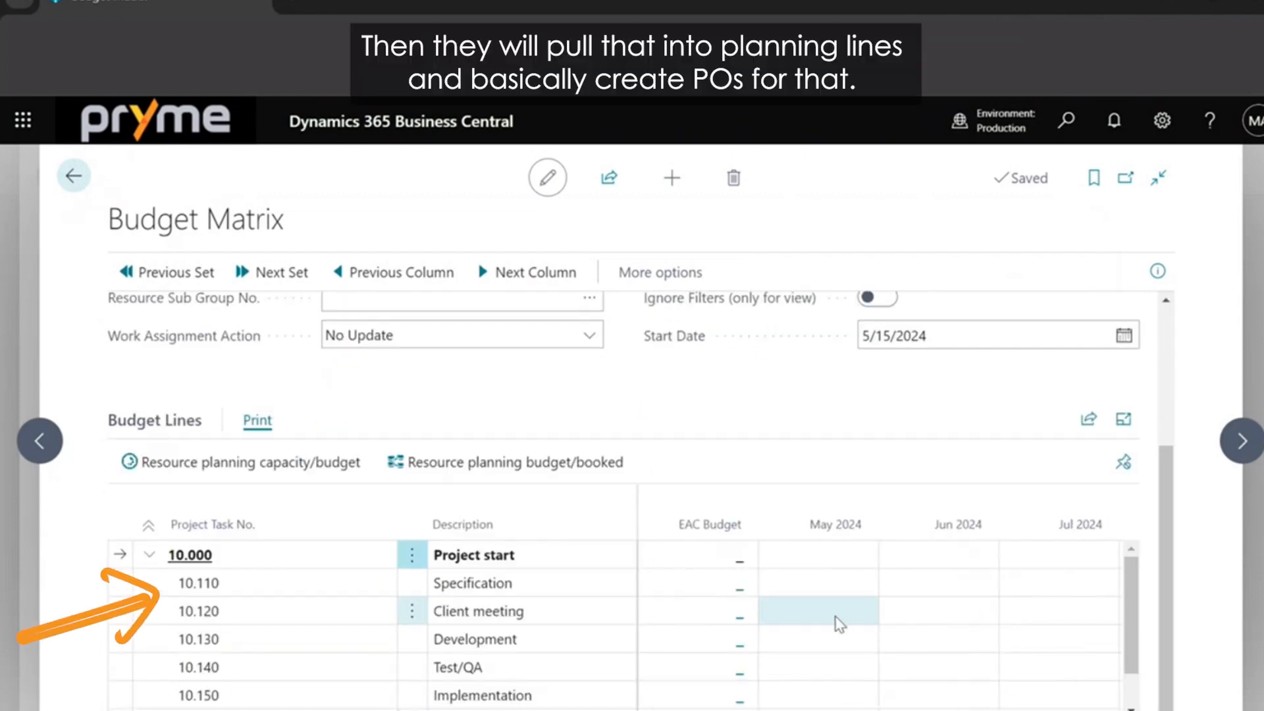
click(819, 579)
text(2)
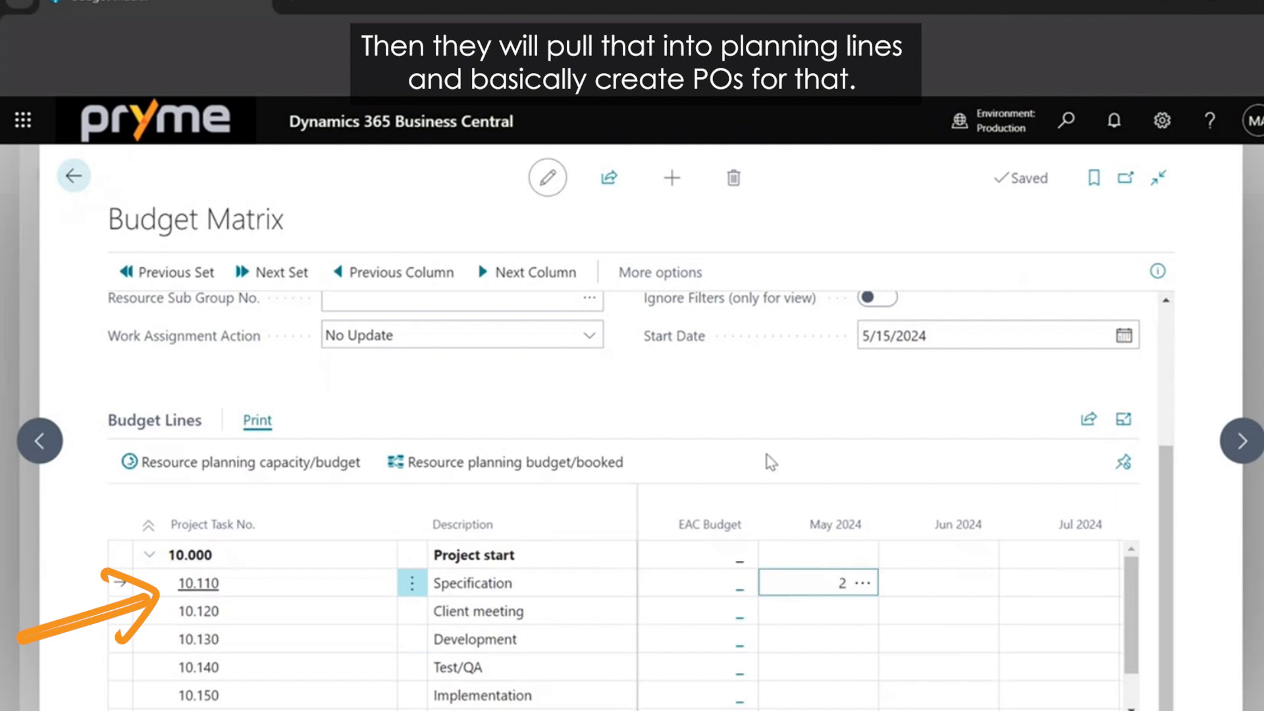
click(764, 453)
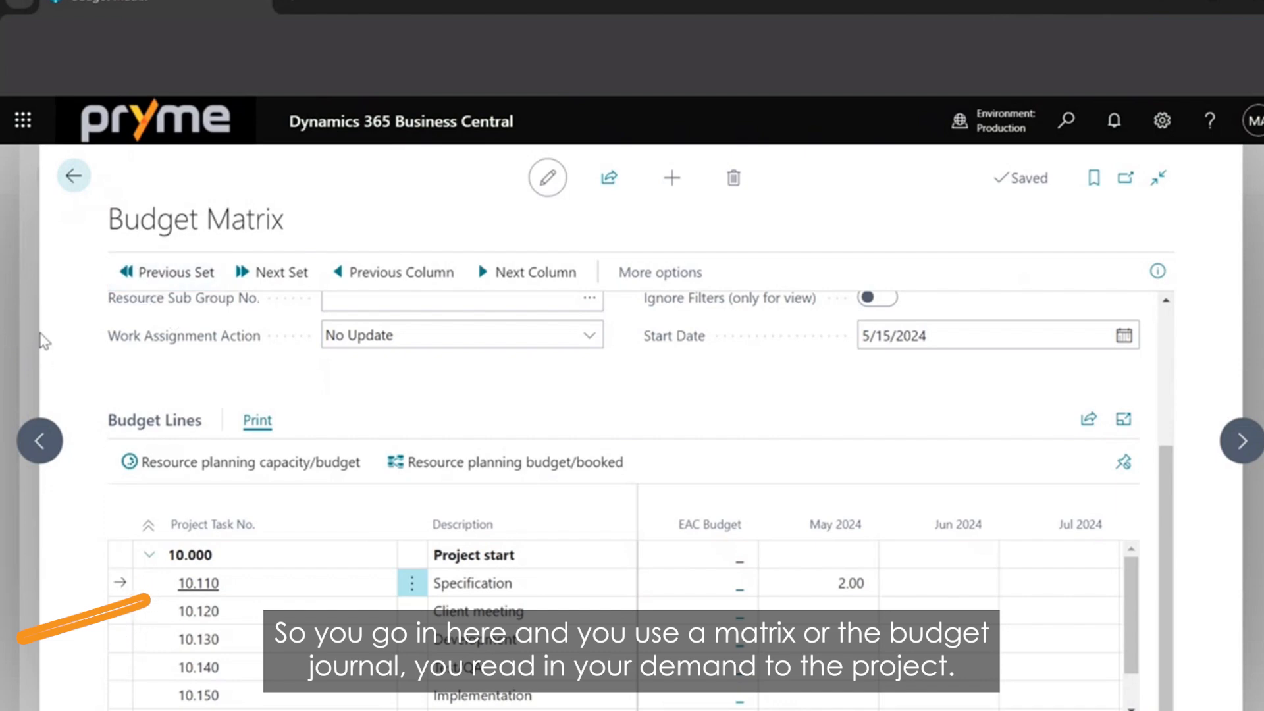
Return to the project plan and check which related purchase documents can be accessed from it.
click(74, 176)
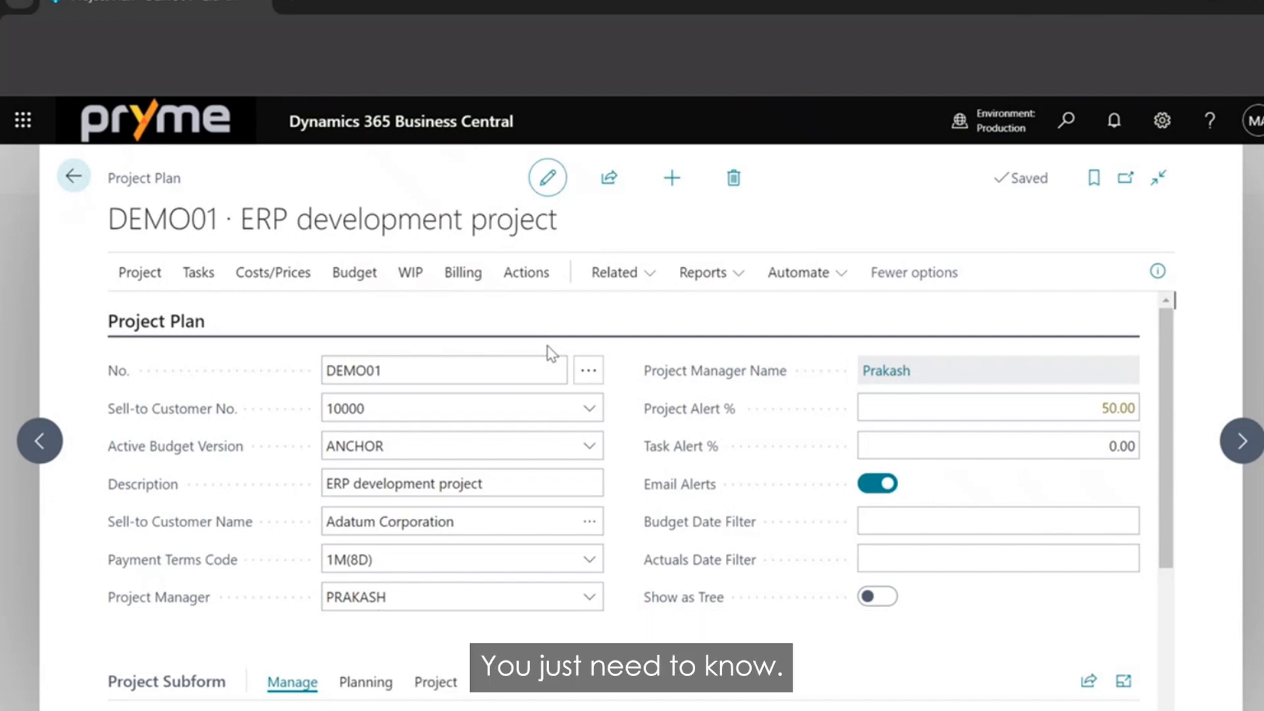
click(621, 275)
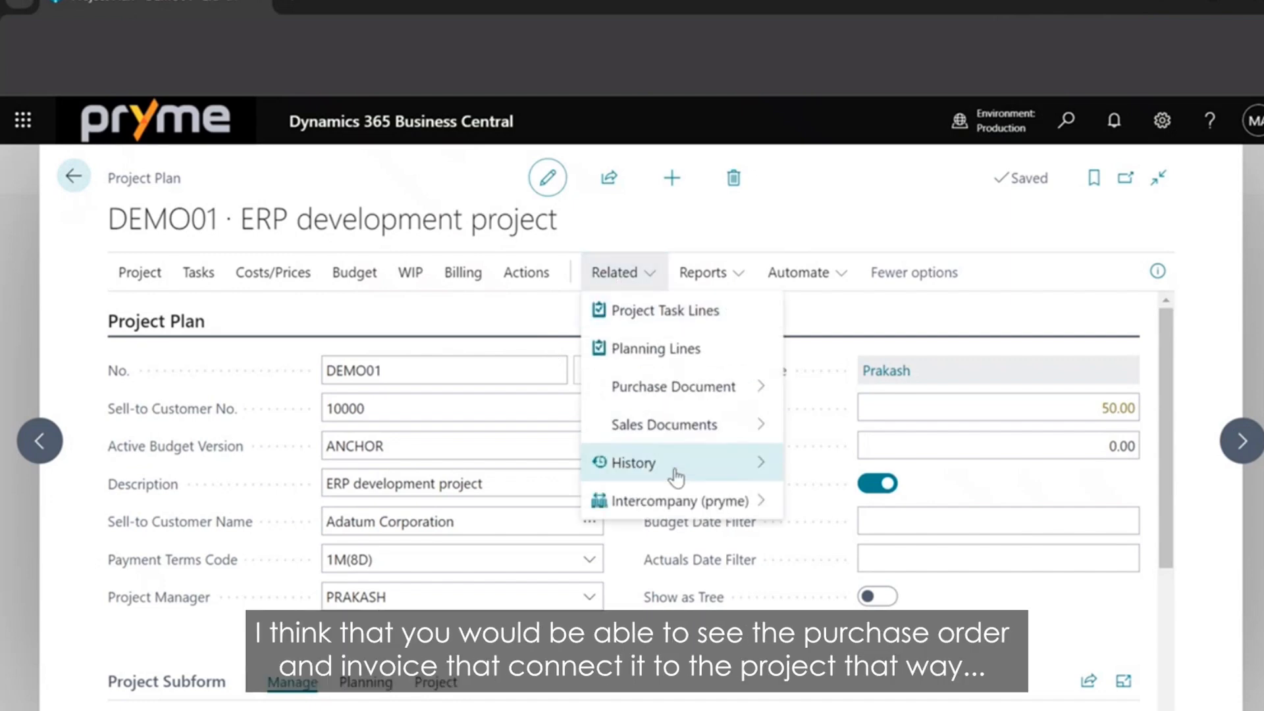
mouse_move(649, 387)
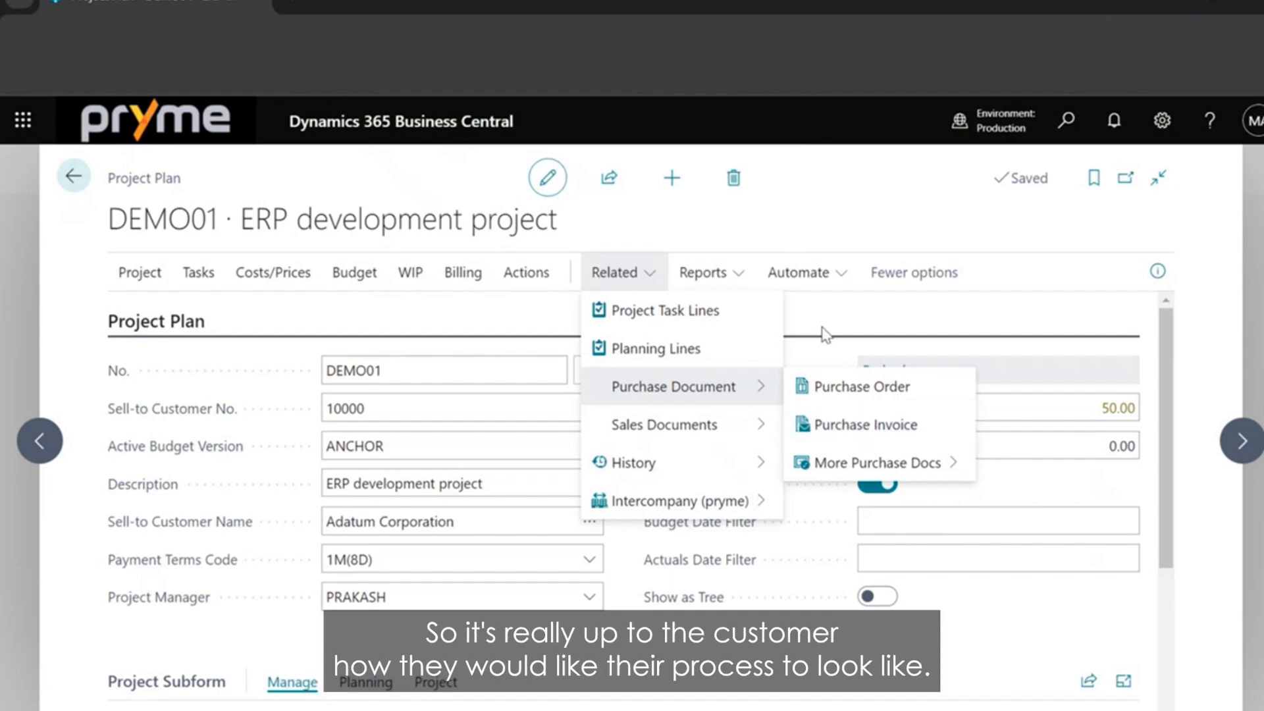
click(450, 321)
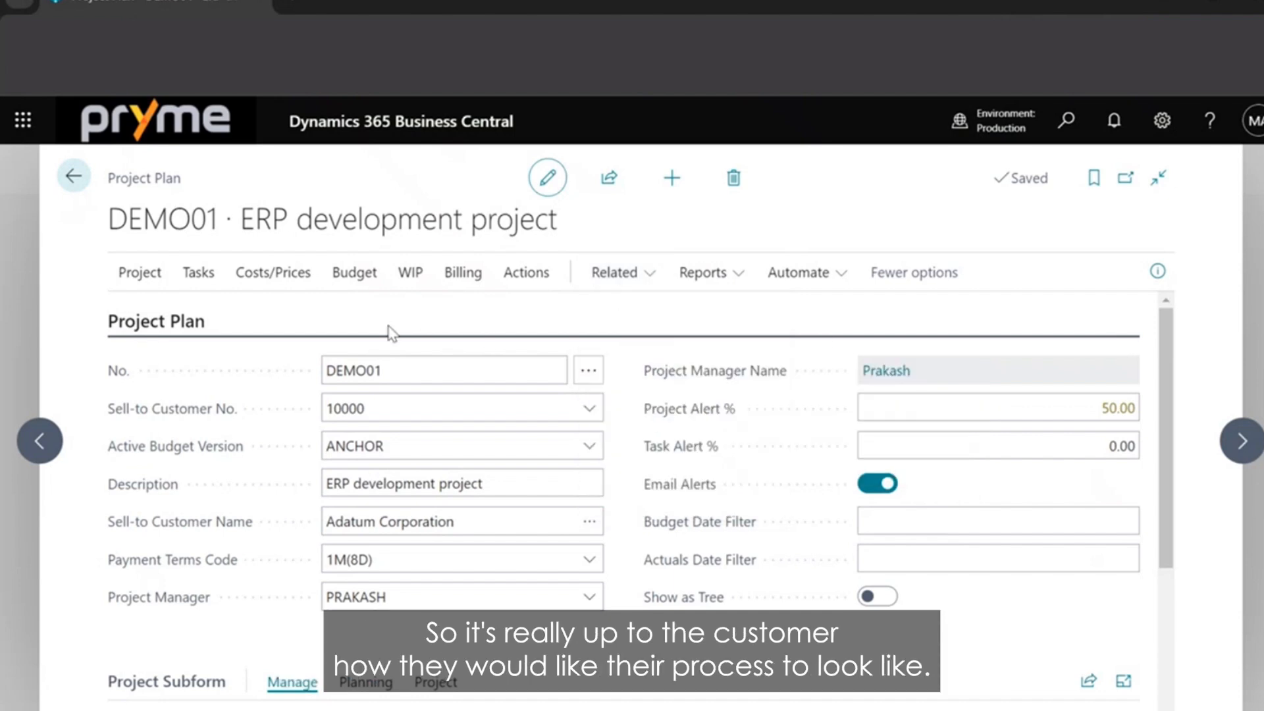
Run Copy And Update Project Planning Lines for the 1896-S item entry on task 10.110, then close Budget Planning Update.
click(336, 278)
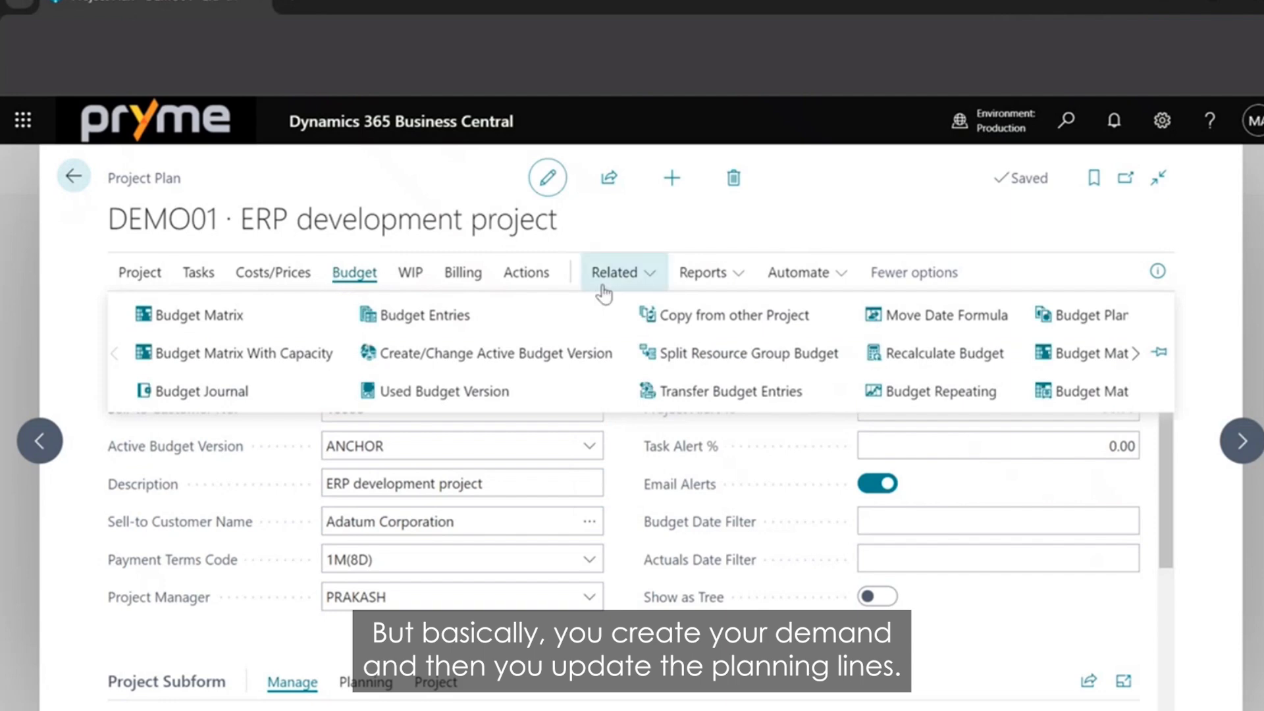
click(1092, 316)
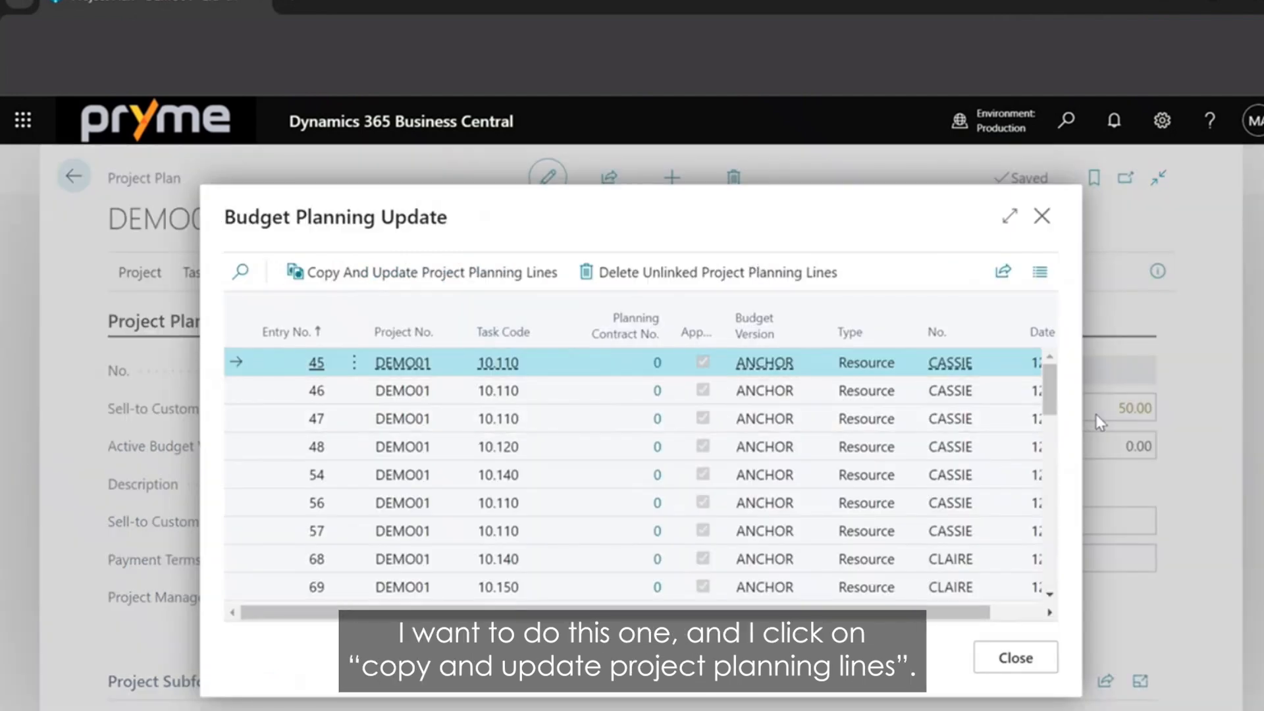
drag(1050, 411, 1074, 600)
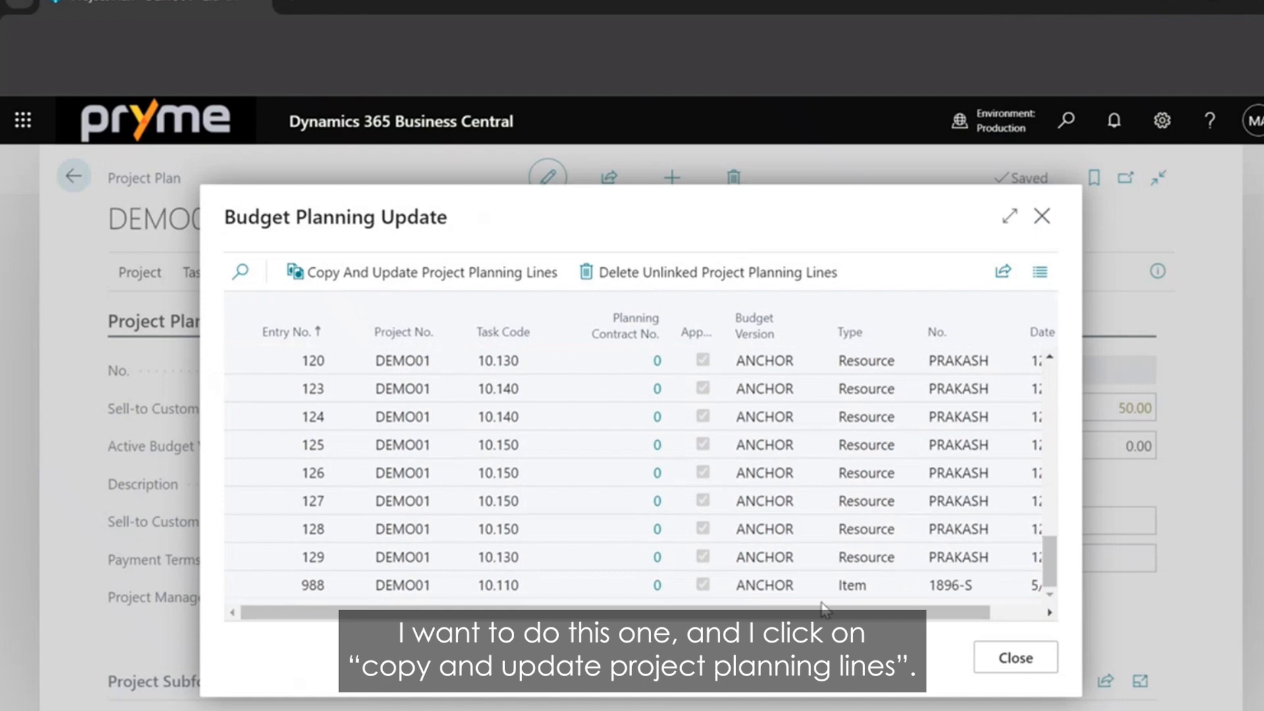
click(583, 584)
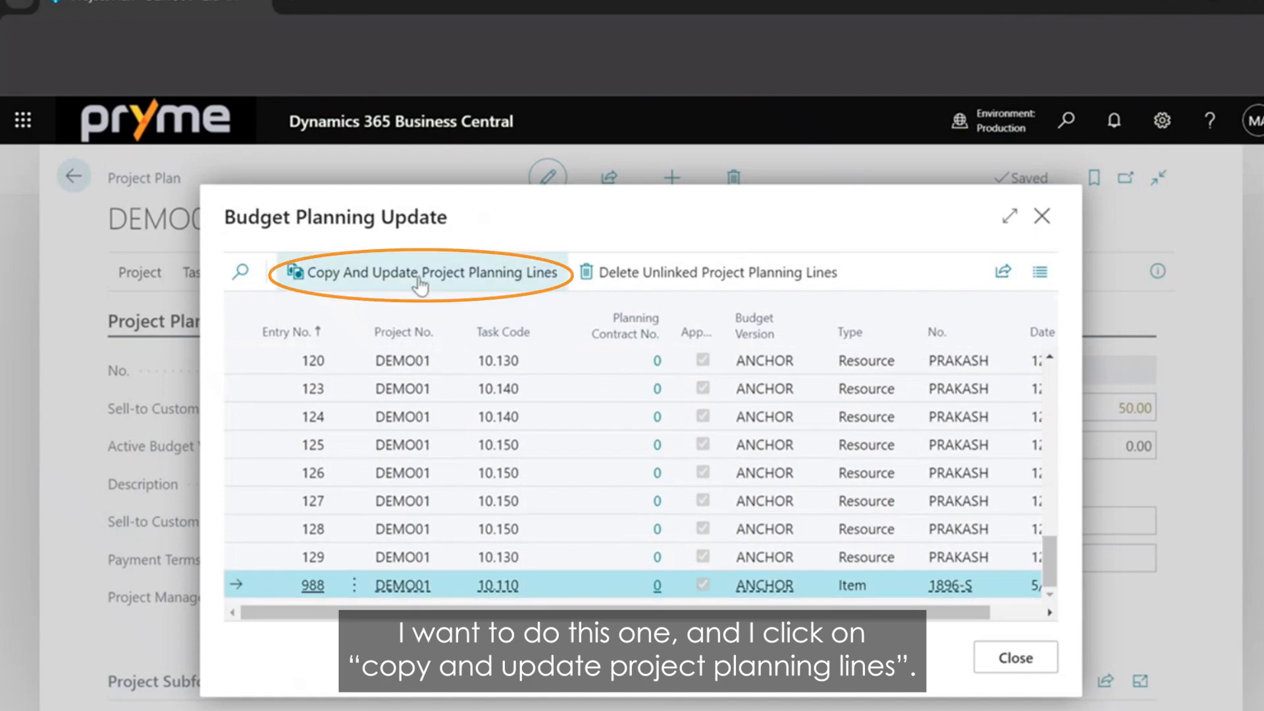
click(490, 267)
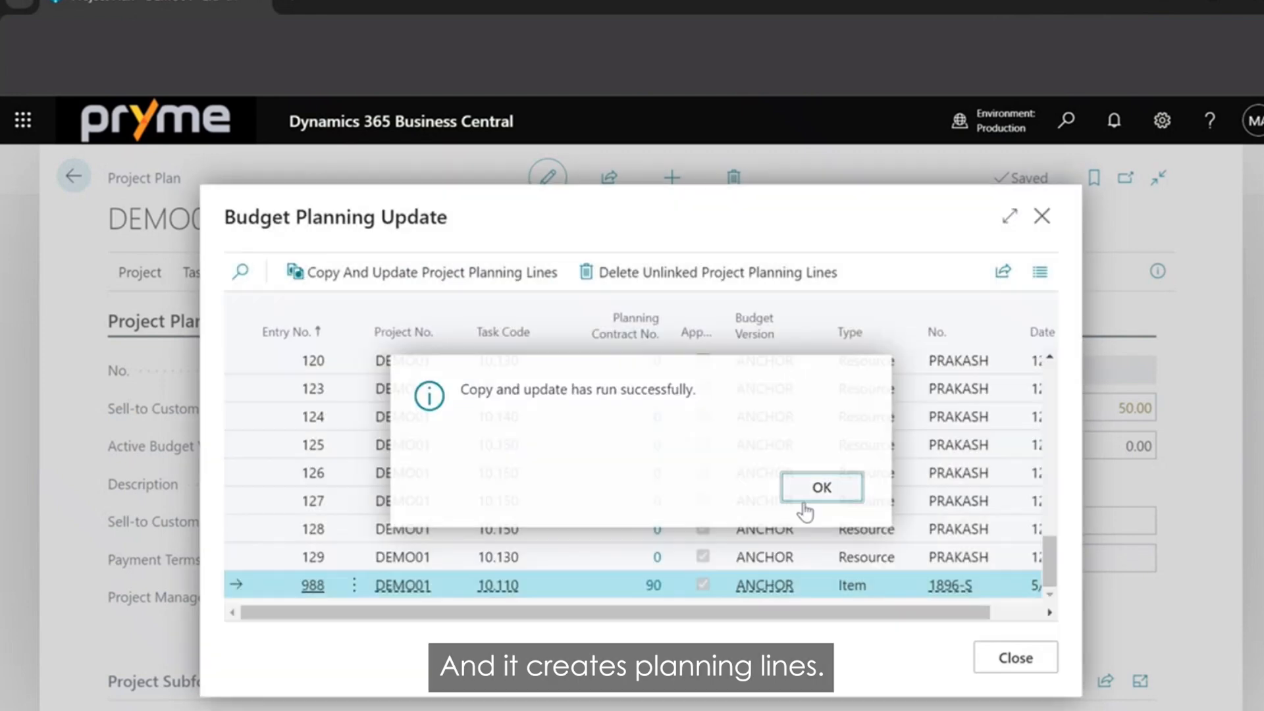
click(818, 486)
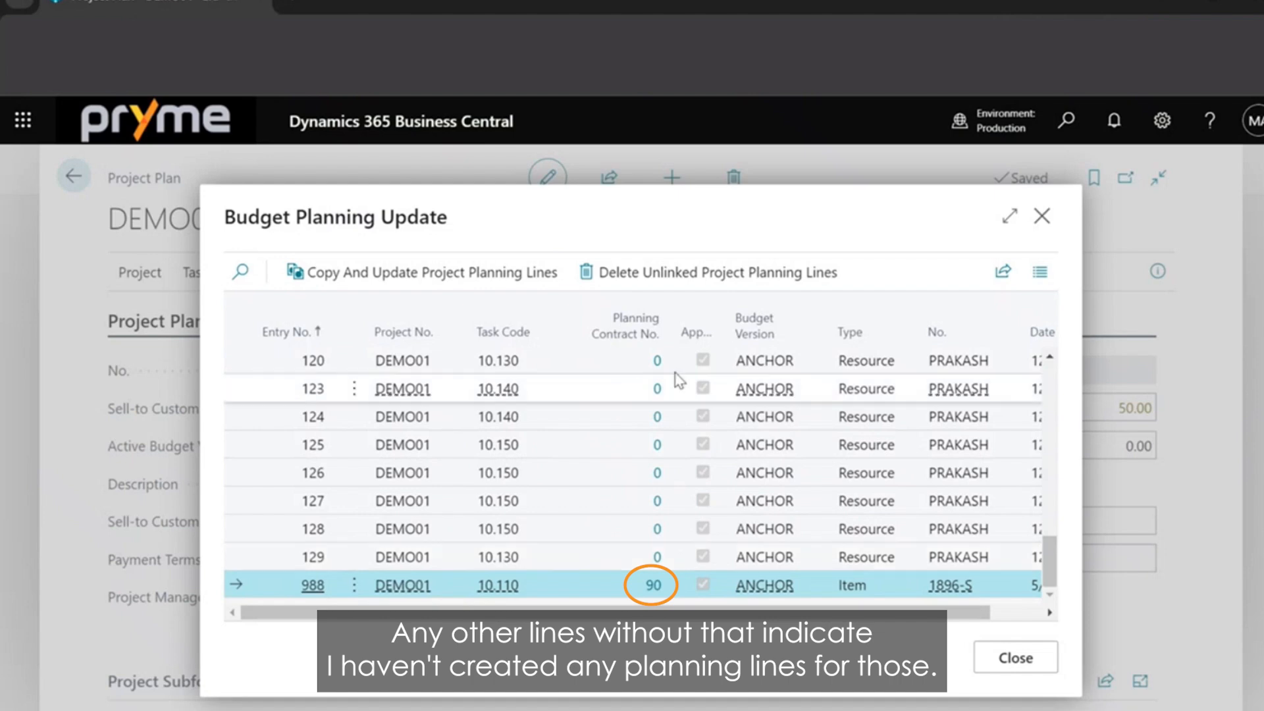
click(1040, 218)
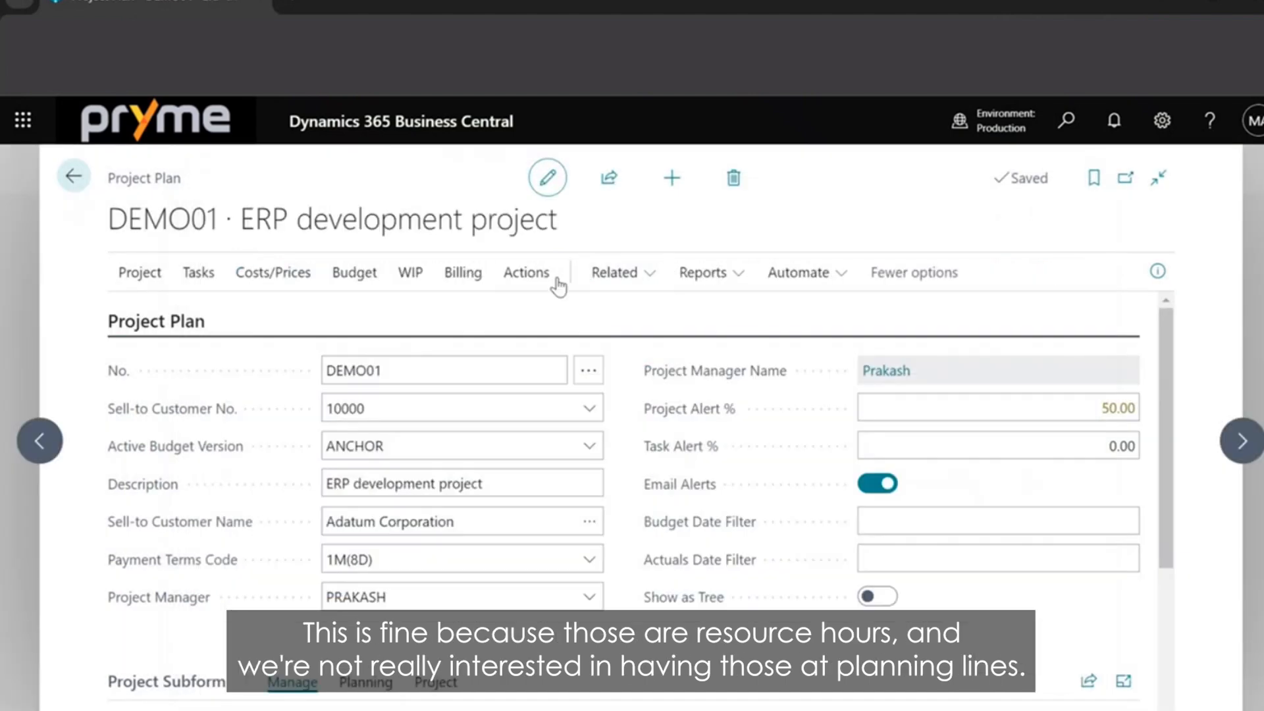
Open the project's planning lines and review the cost, price and quantity columns of the item line.
click(616, 272)
click(621, 347)
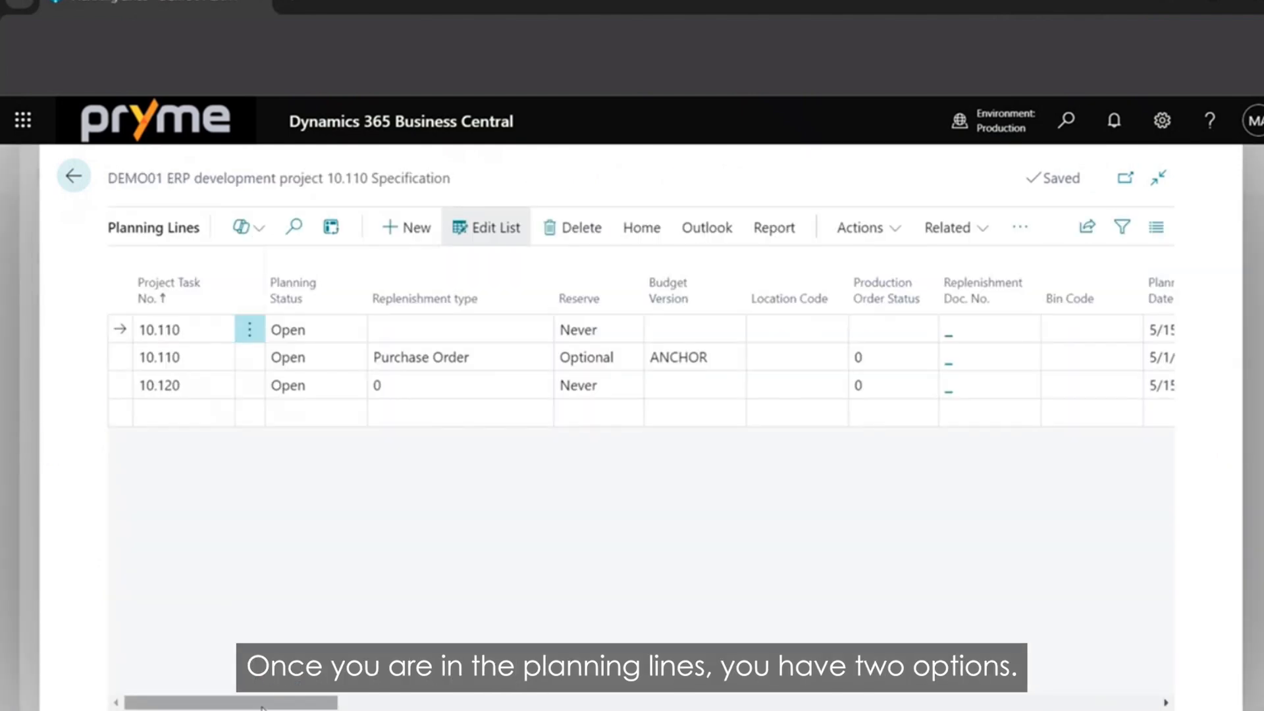
drag(339, 689, 701, 653)
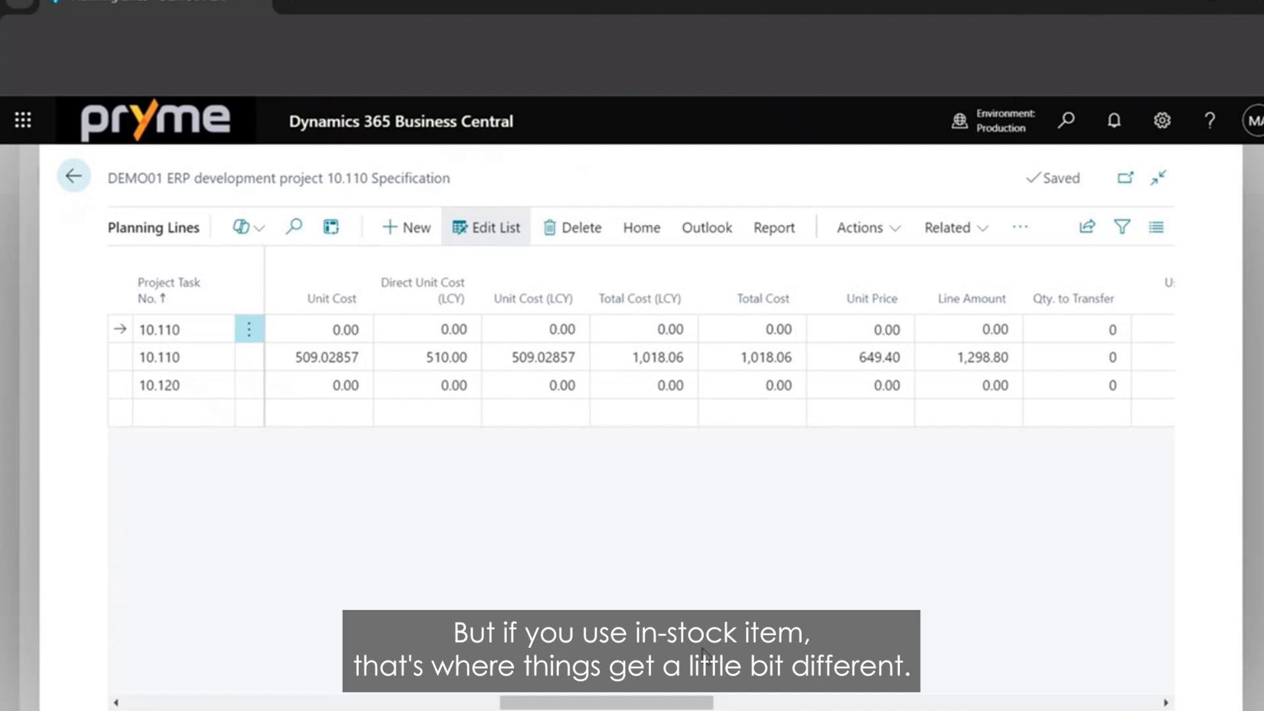
drag(614, 702, 453, 703)
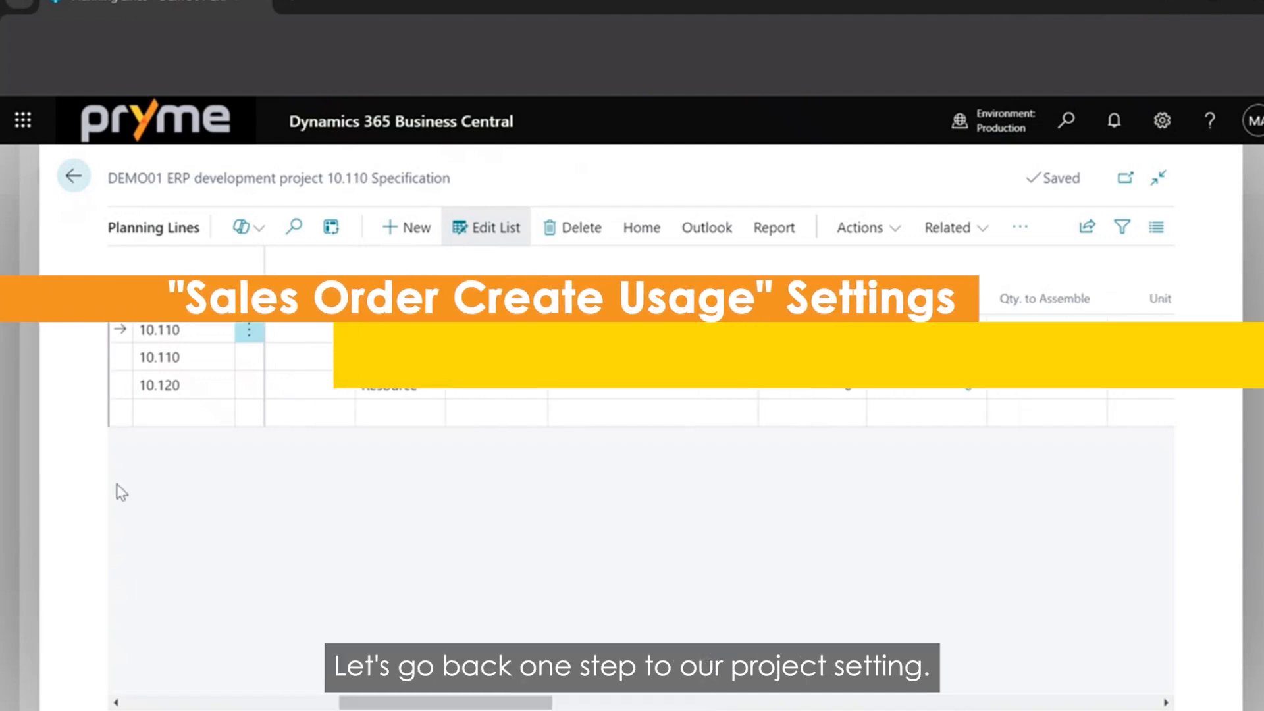
Open the DEMO01 project card and enable Sales Order Creates Usage.
click(23, 260)
click(150, 272)
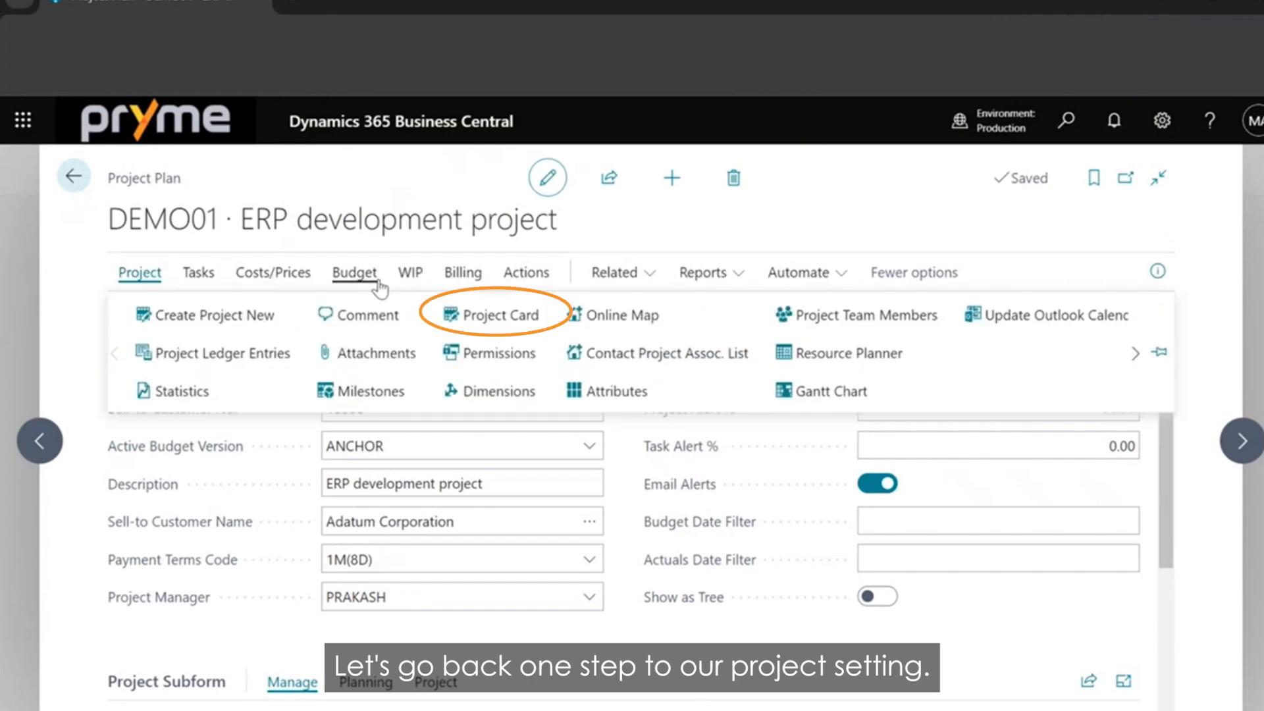
click(473, 316)
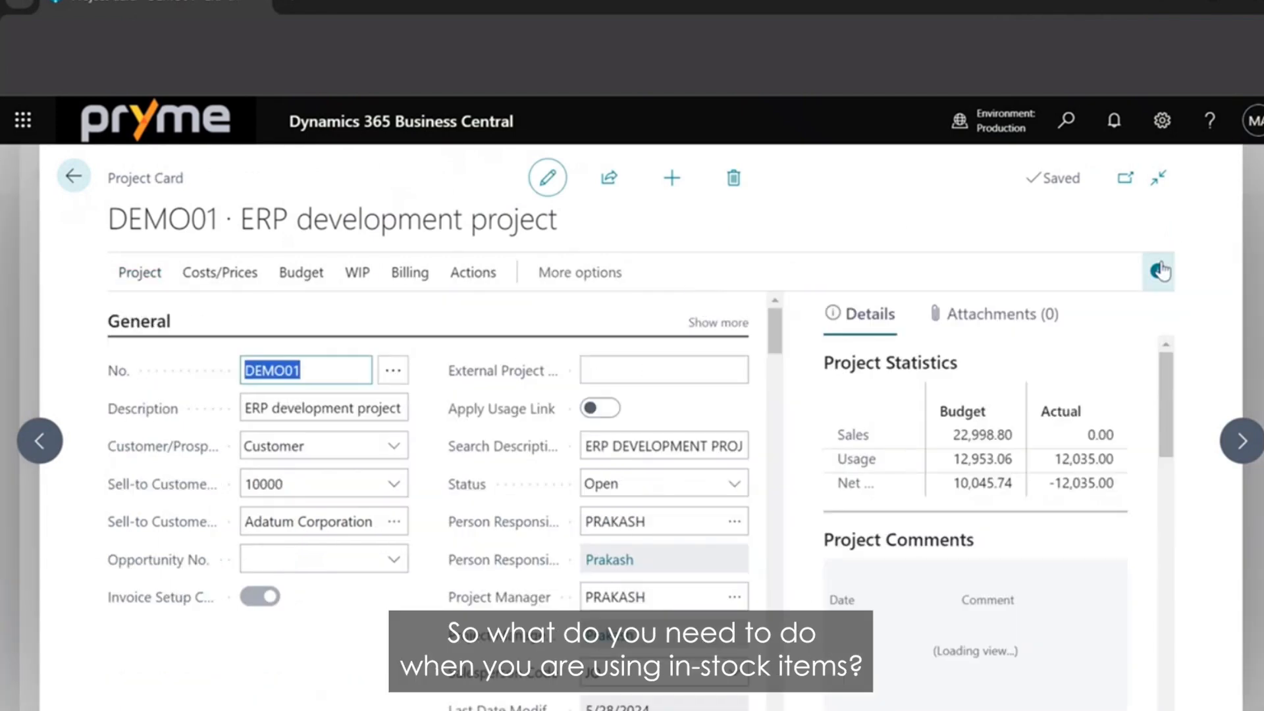
click(1160, 271)
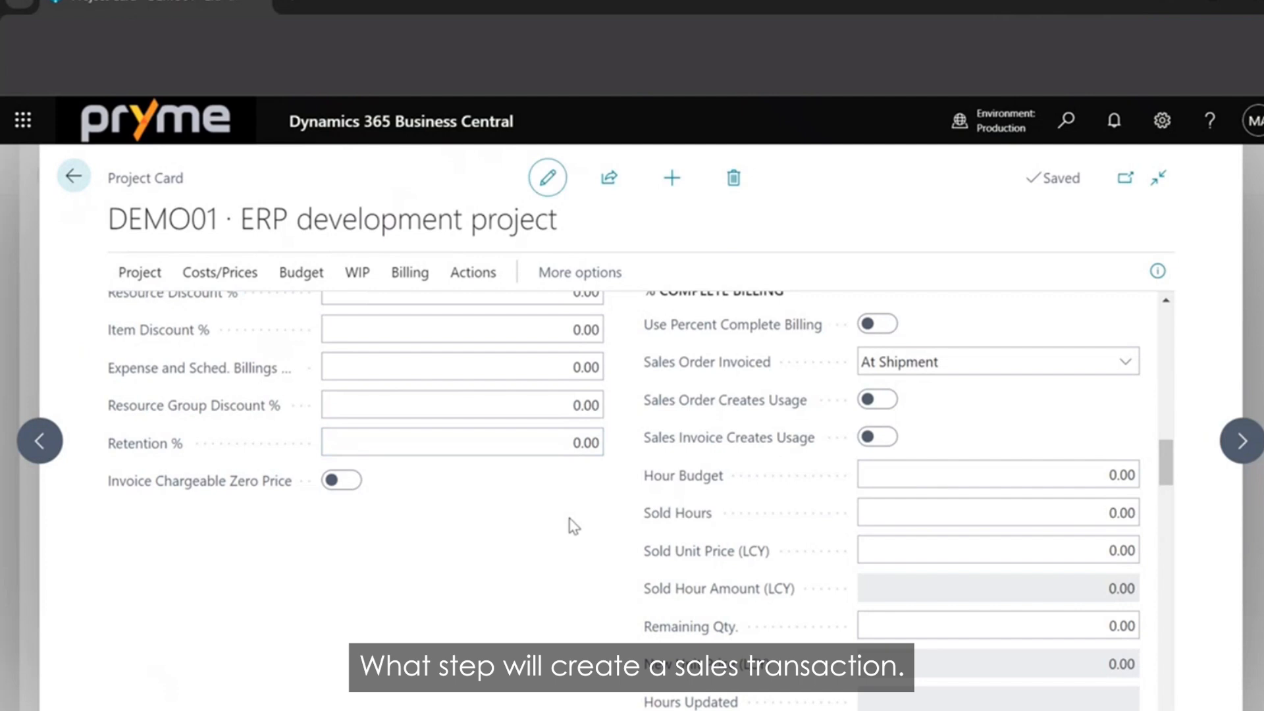
click(885, 399)
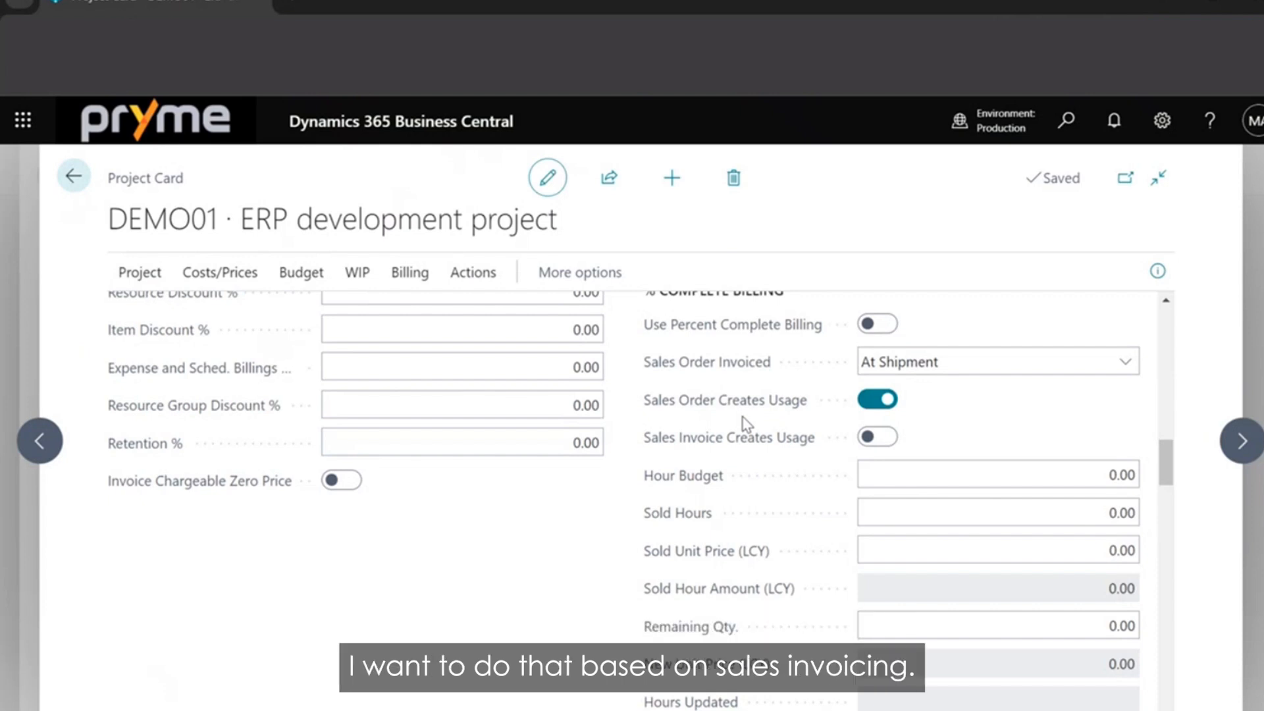
mouse_move(741, 446)
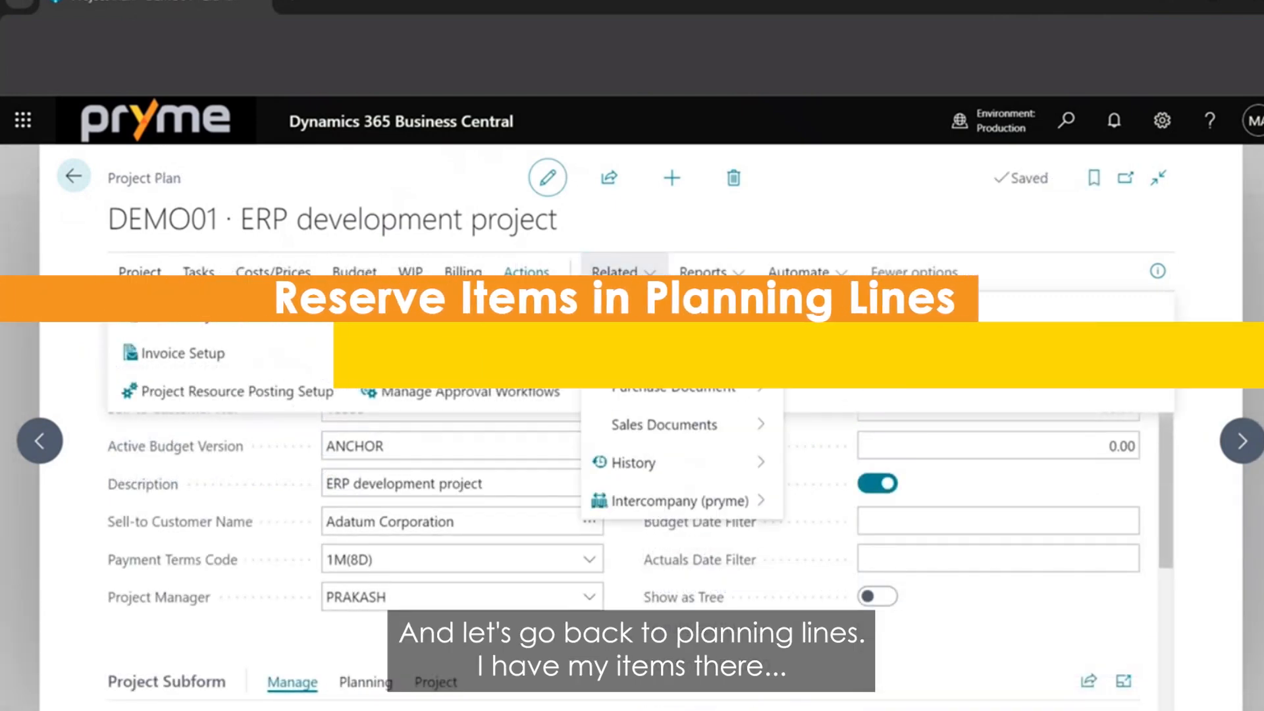
Return to the DEMO01 planning lines and open the reservation for the Purchase Order replenishment line on task 10.110.
click(652, 348)
mouse_move(291, 705)
mouse_down()
mouse_move(567, 701)
mouse_move(293, 705)
mouse_up()
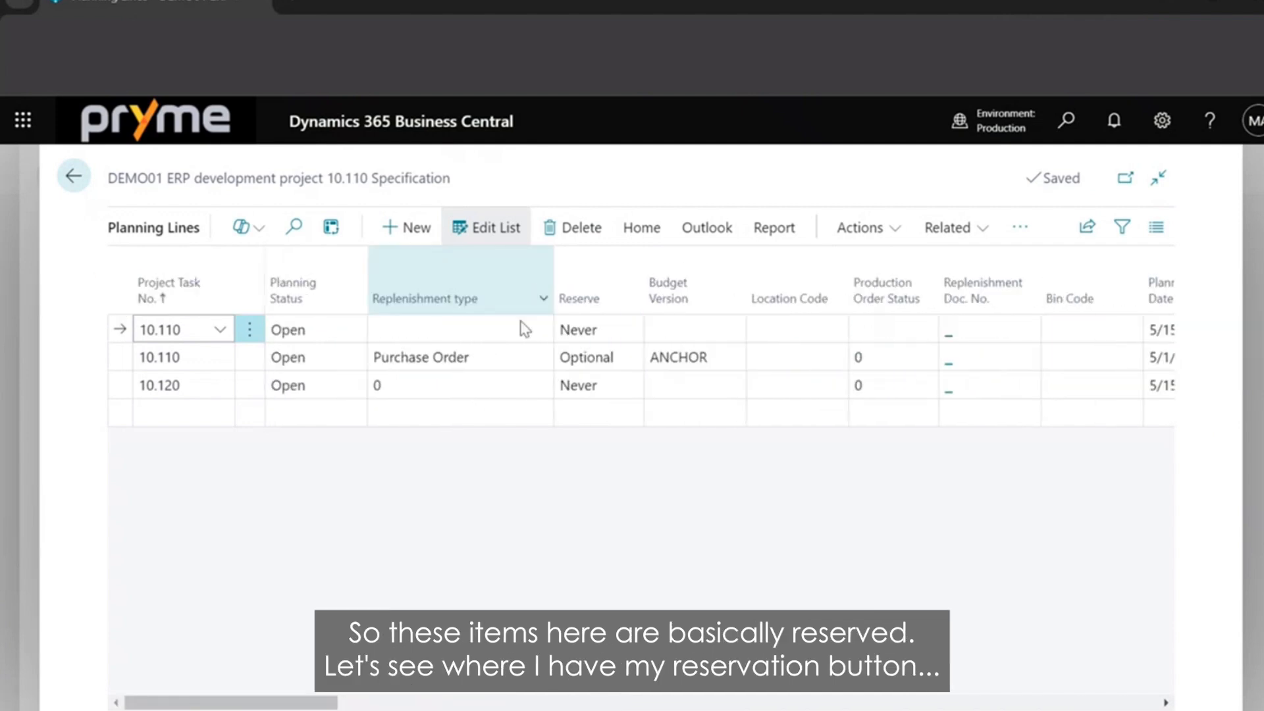
click(495, 361)
click(858, 231)
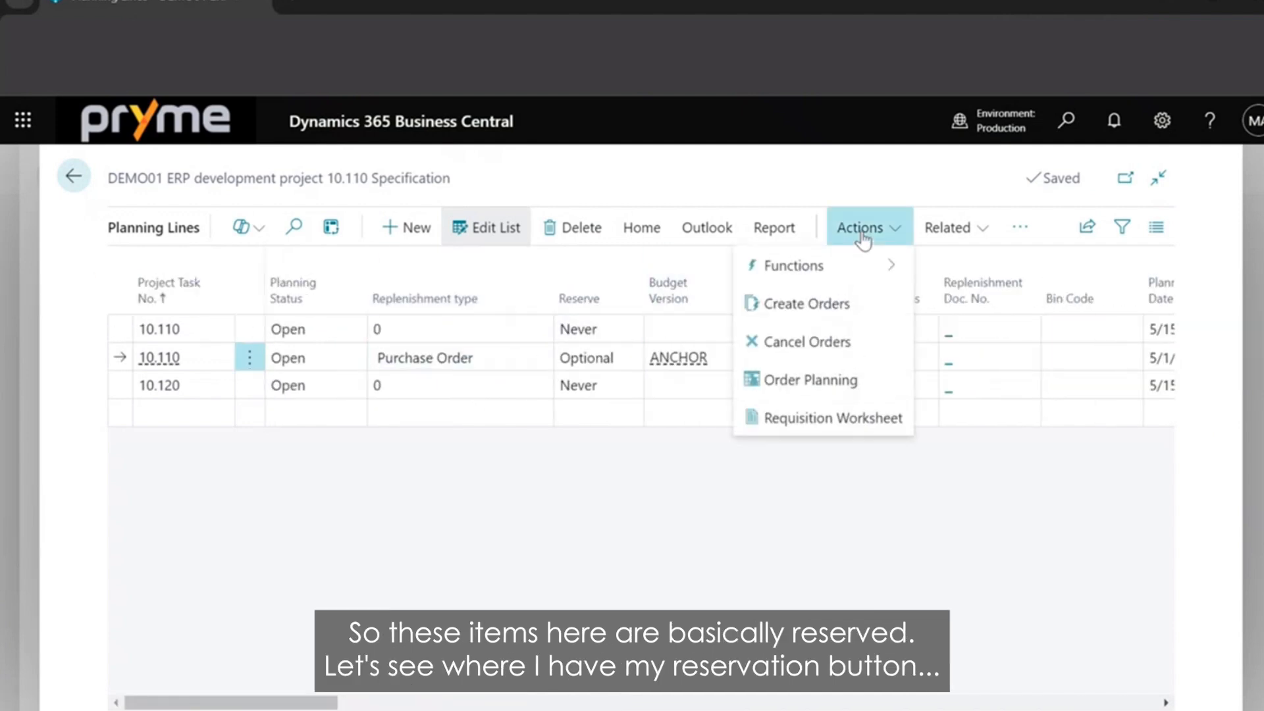
mouse_move(889, 265)
click(948, 227)
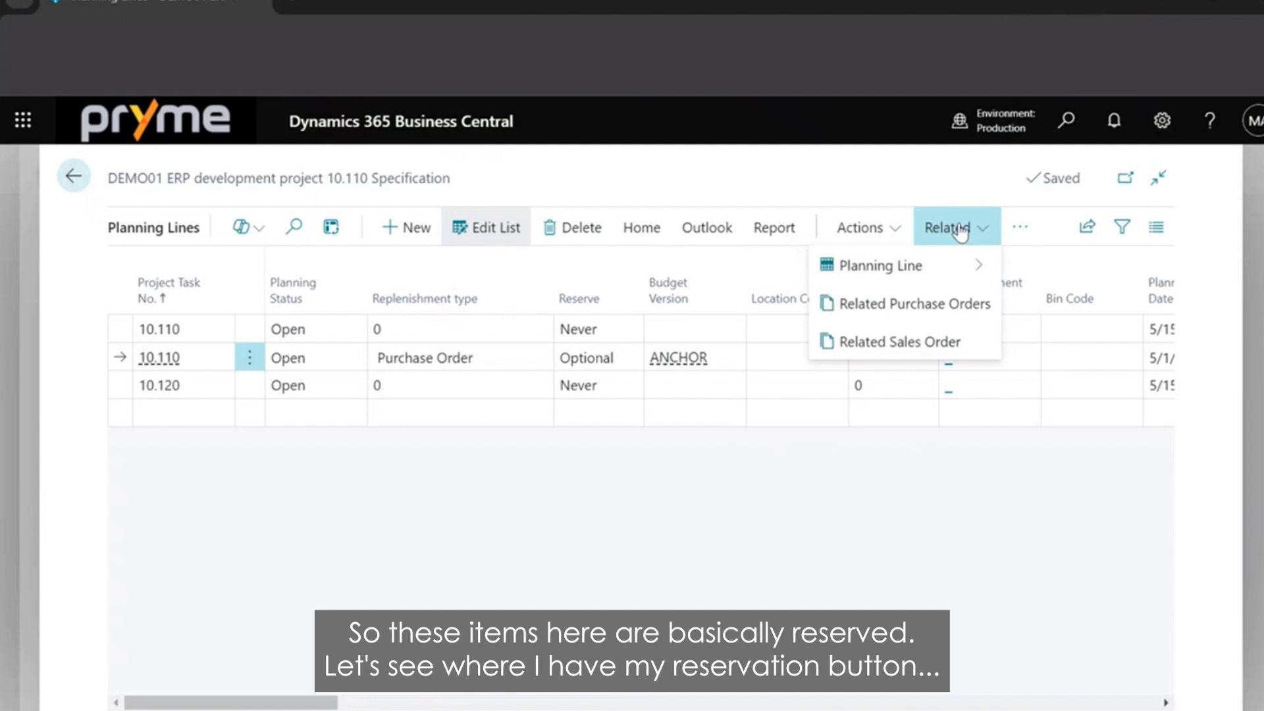
click(642, 227)
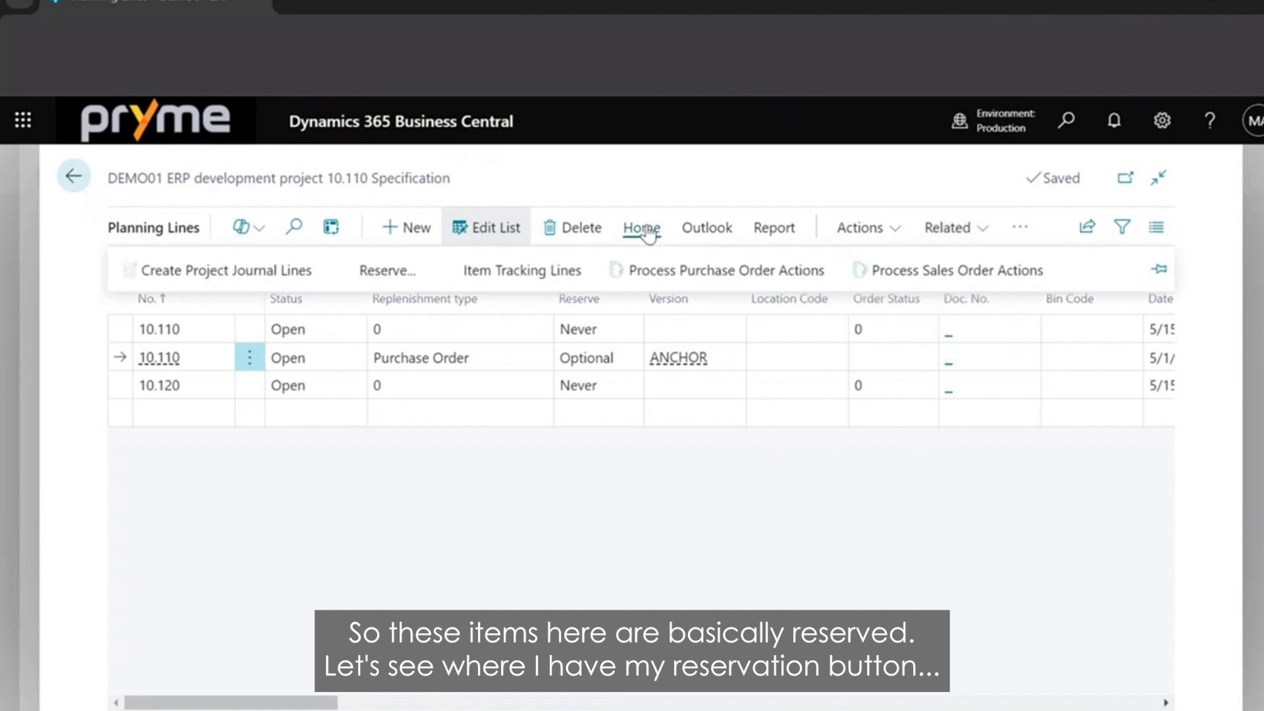
click(375, 270)
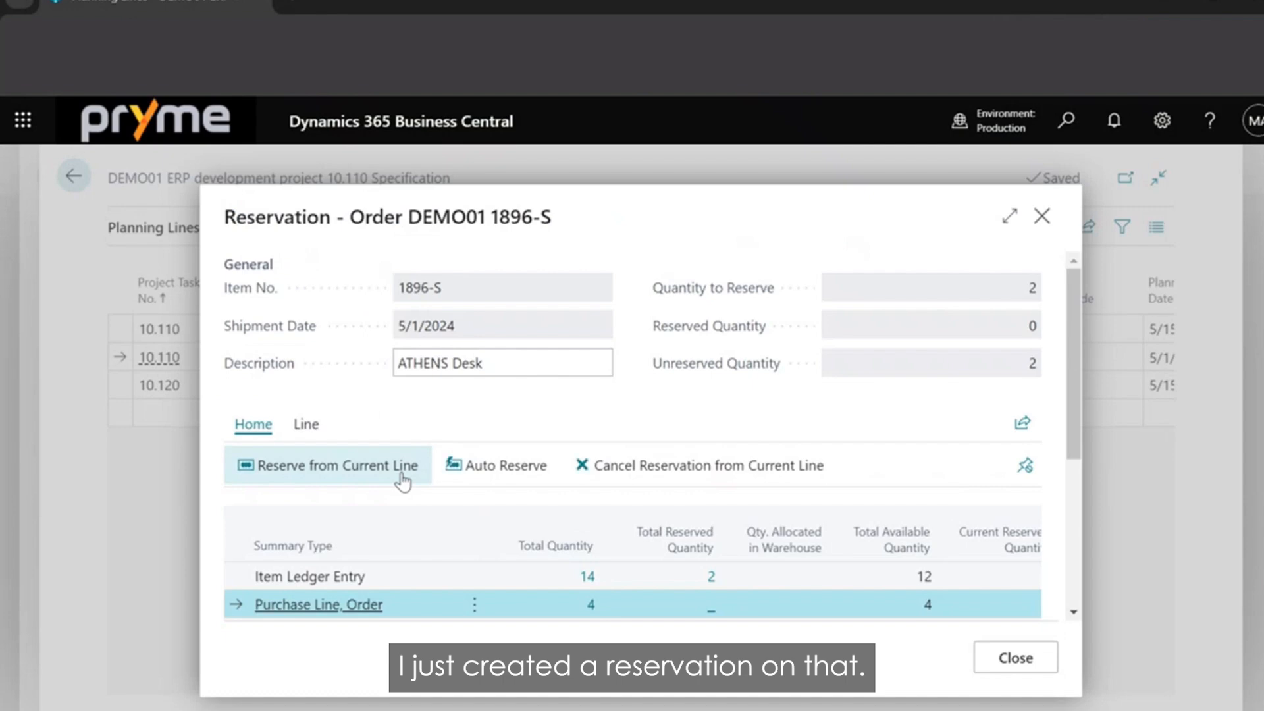
Reserve the 1896-S ATHENS Desk from the Item Ledger Entry supply, close the reservation and check the planning line.
scroll(827, 572, down, 2)
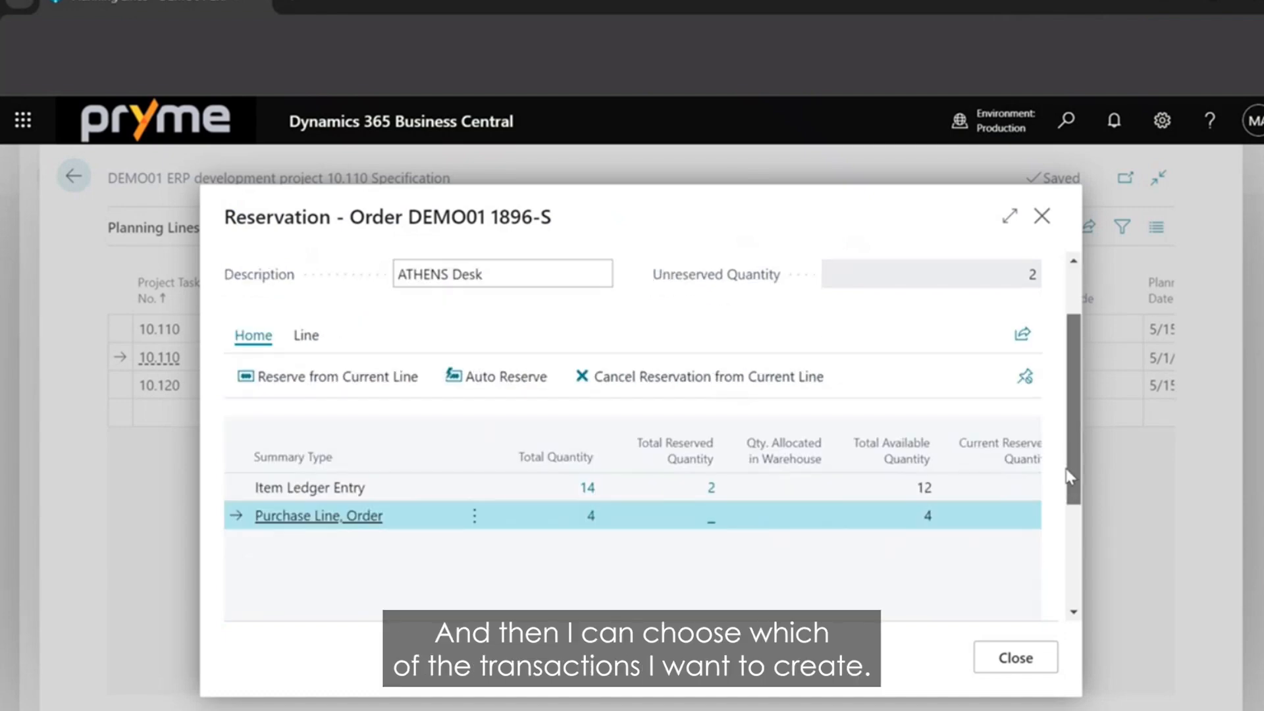
click(294, 475)
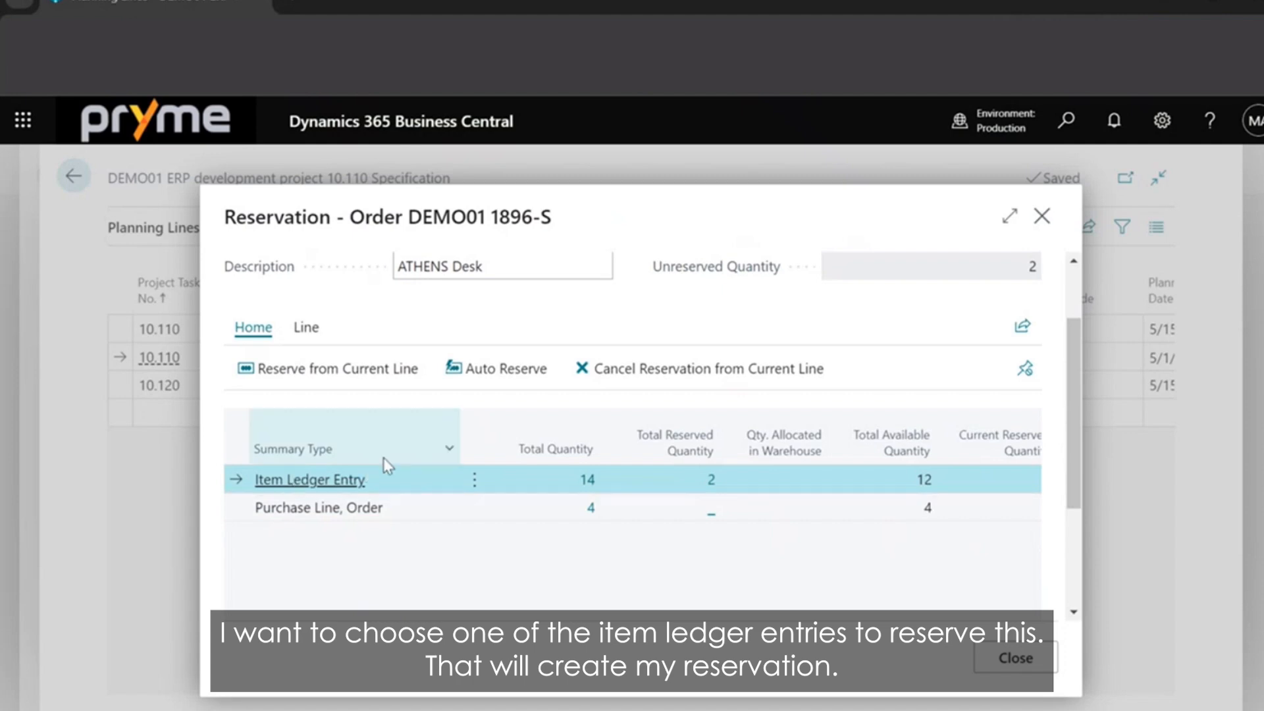
click(389, 389)
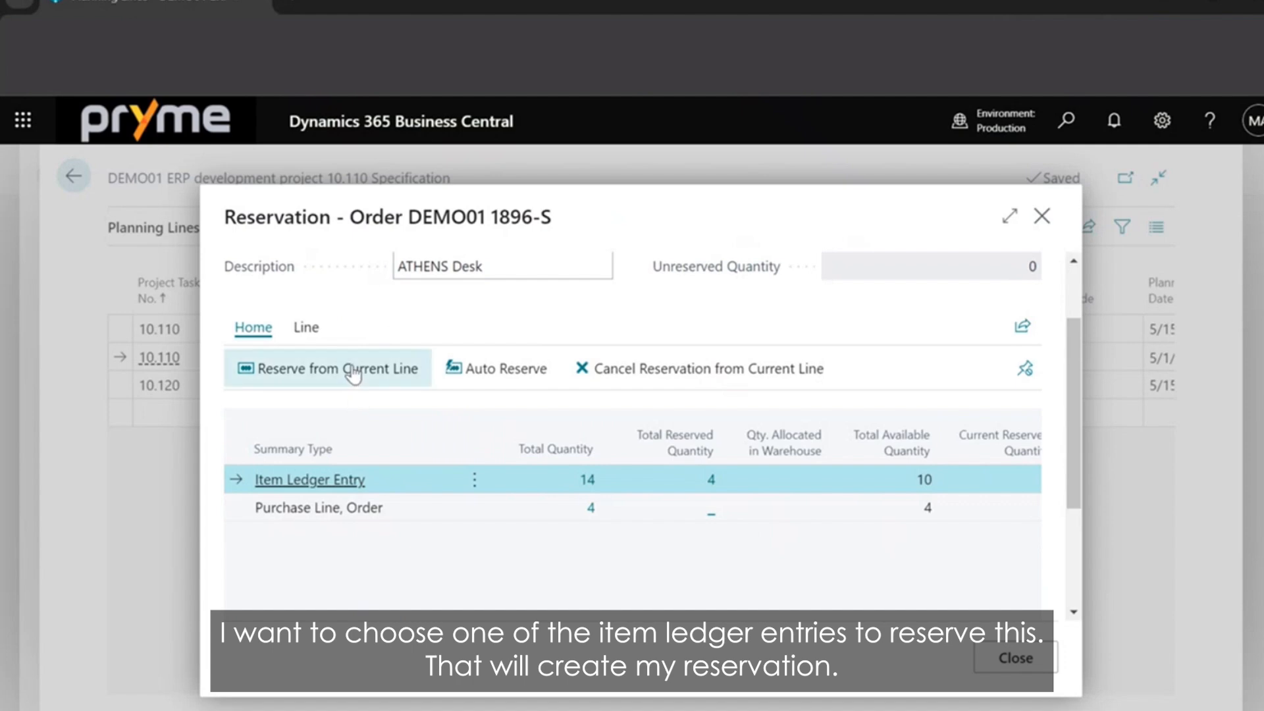
click(1016, 657)
drag(305, 704, 581, 704)
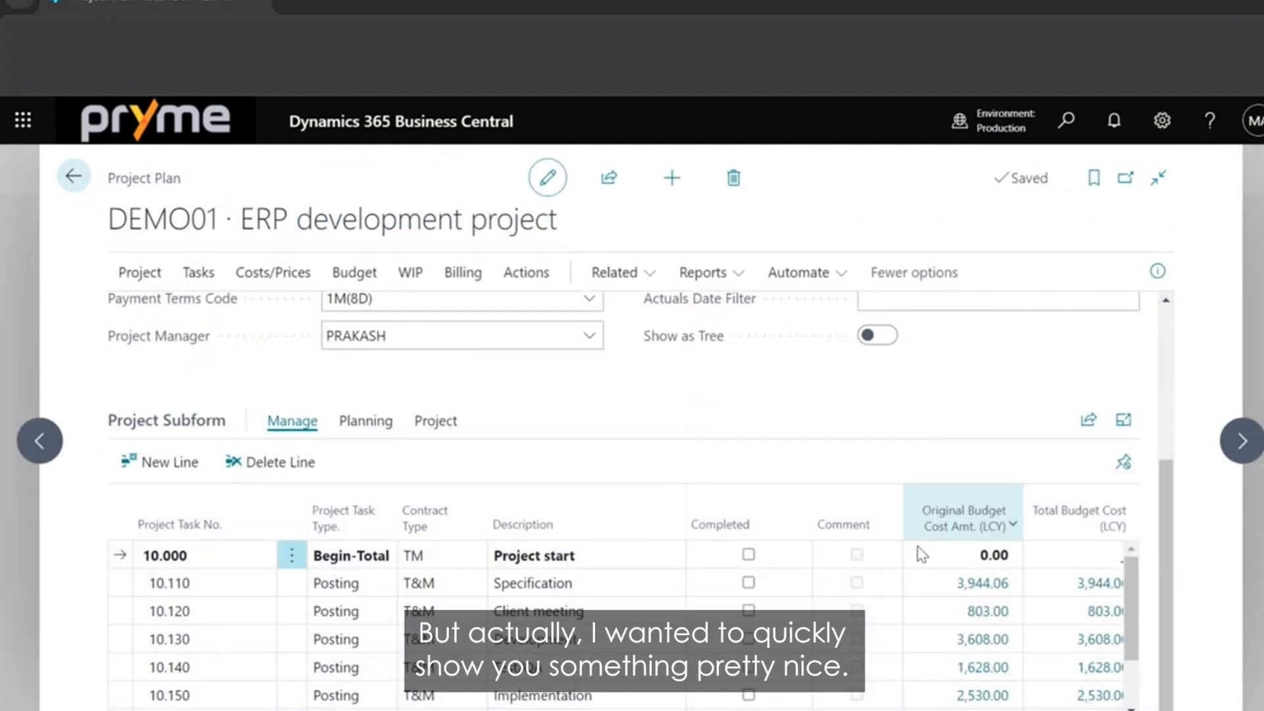
Switch to the GAME 1 project plan, expand its task subform and examine the Item Reserves column.
click(1122, 419)
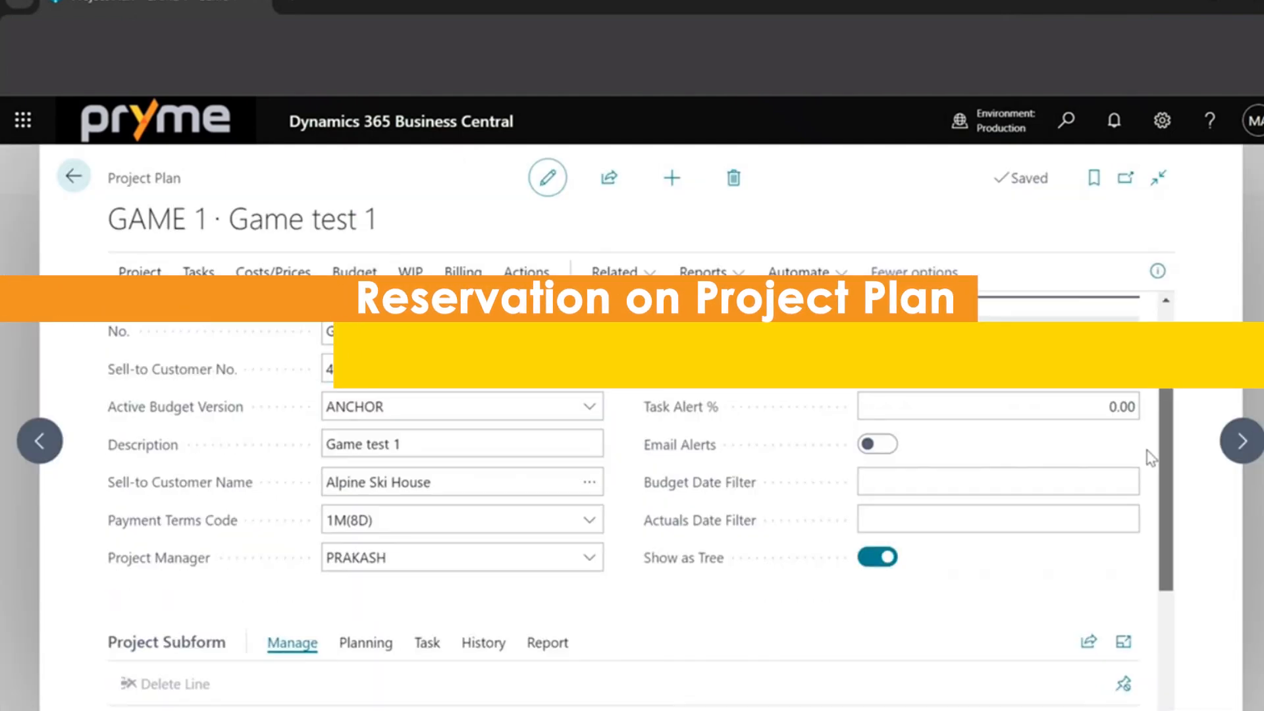
scroll(1150, 457, down, 3)
click(1119, 428)
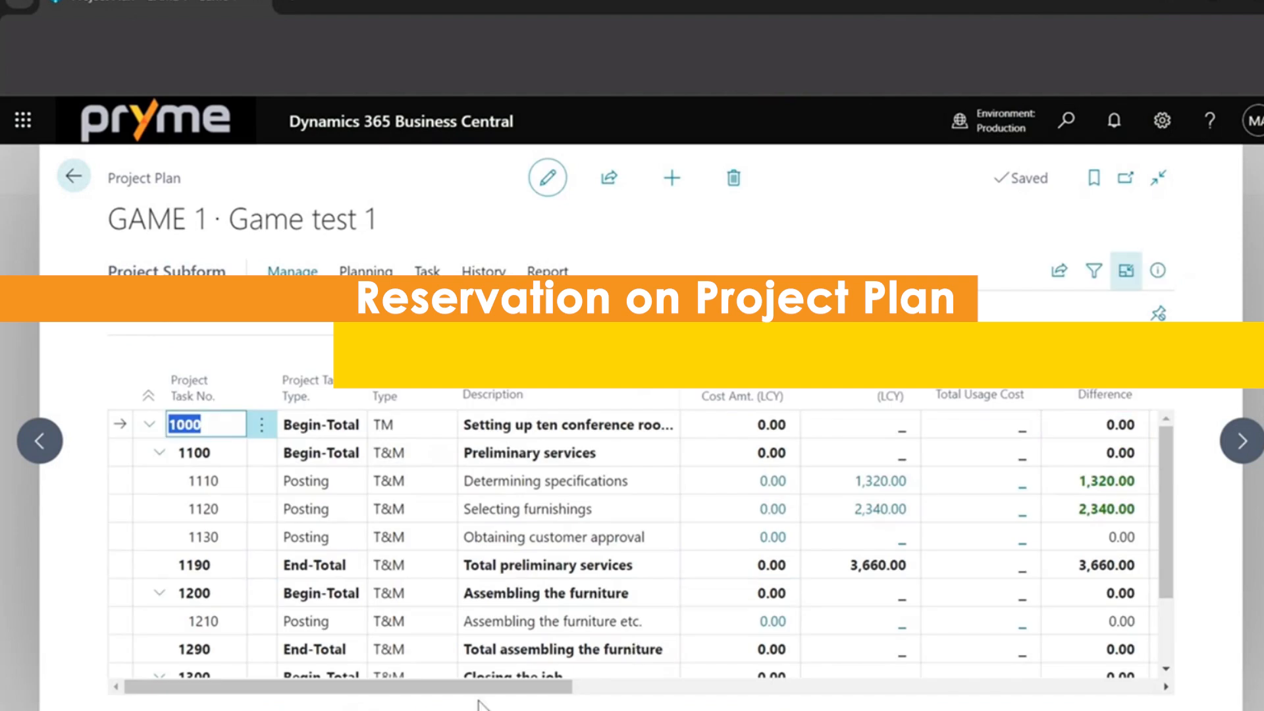
drag(467, 687, 762, 634)
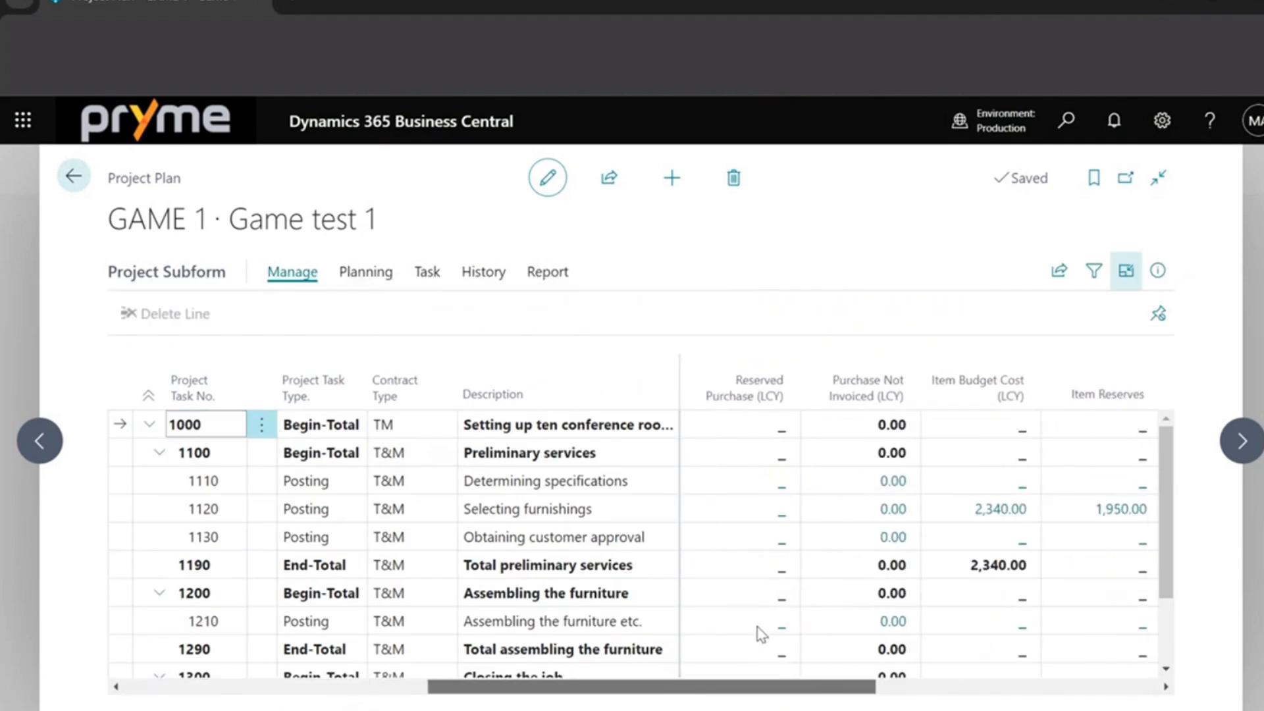
scroll(762, 634, right, 4)
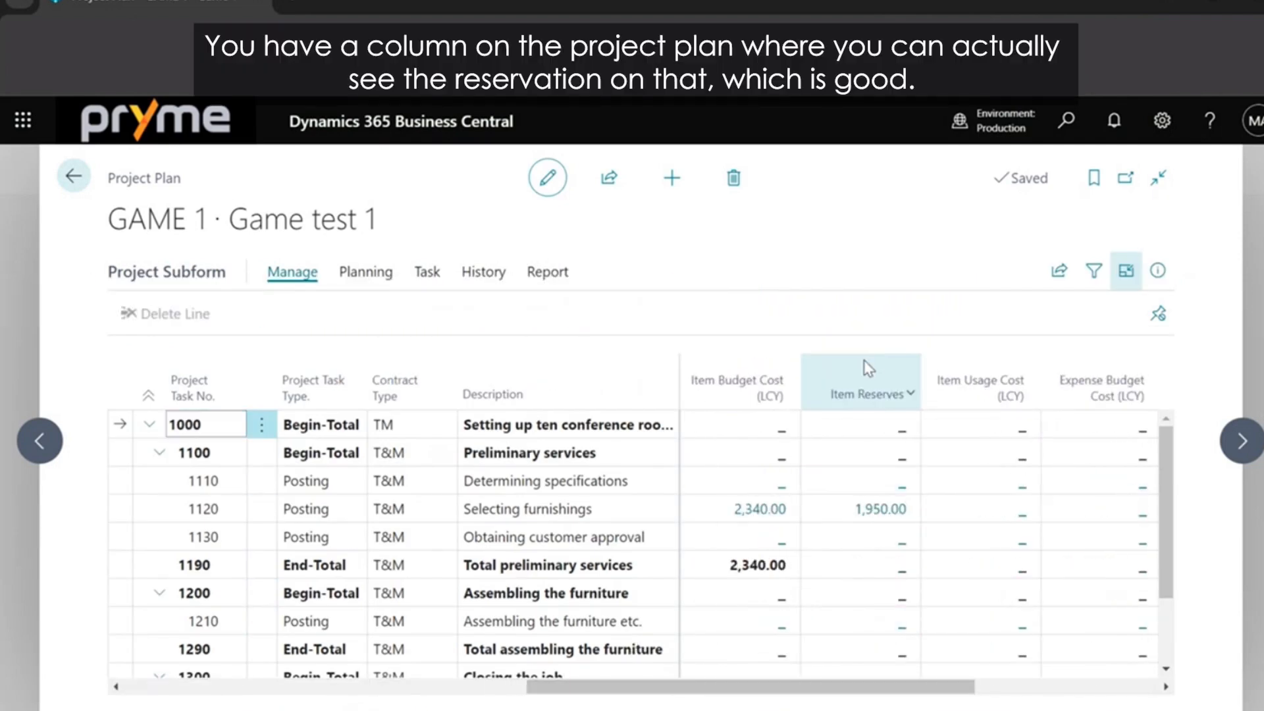
mouse_move(913, 398)
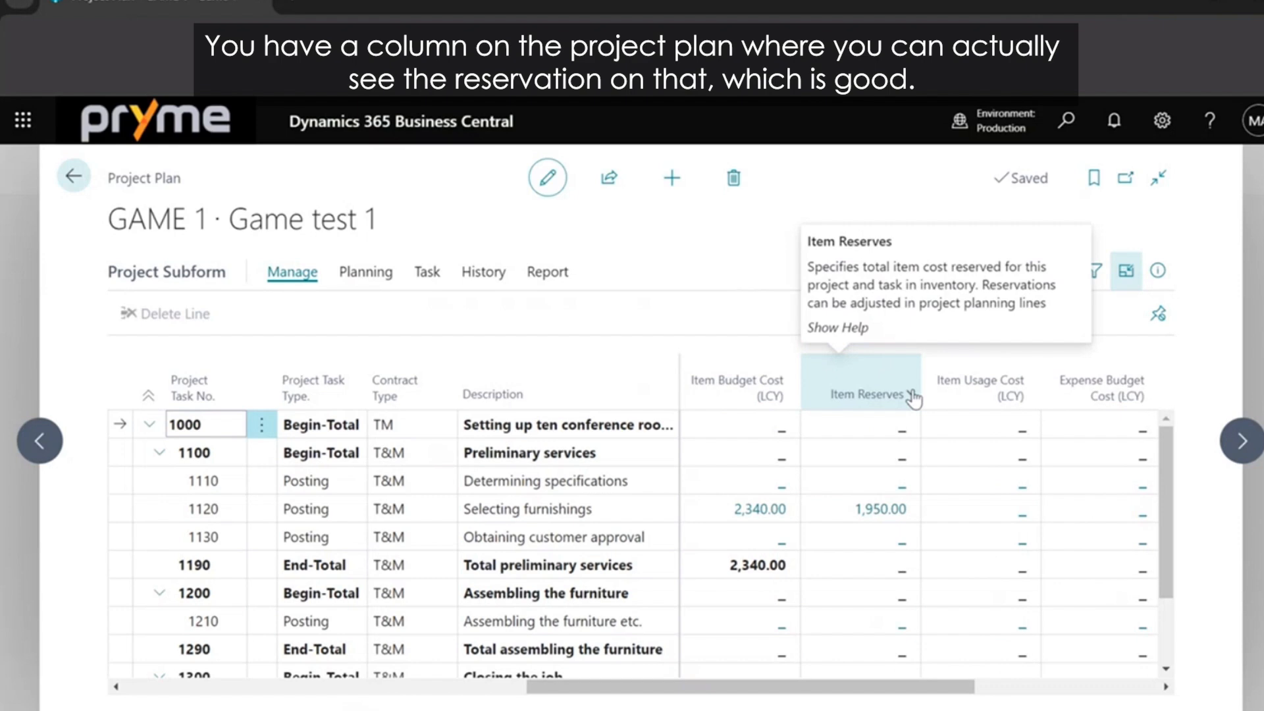
Drill into the item reserves of task 1120 Selecting furnishings, review the line's quantity, reserved quantity and cost columns, and leave the list.
click(864, 510)
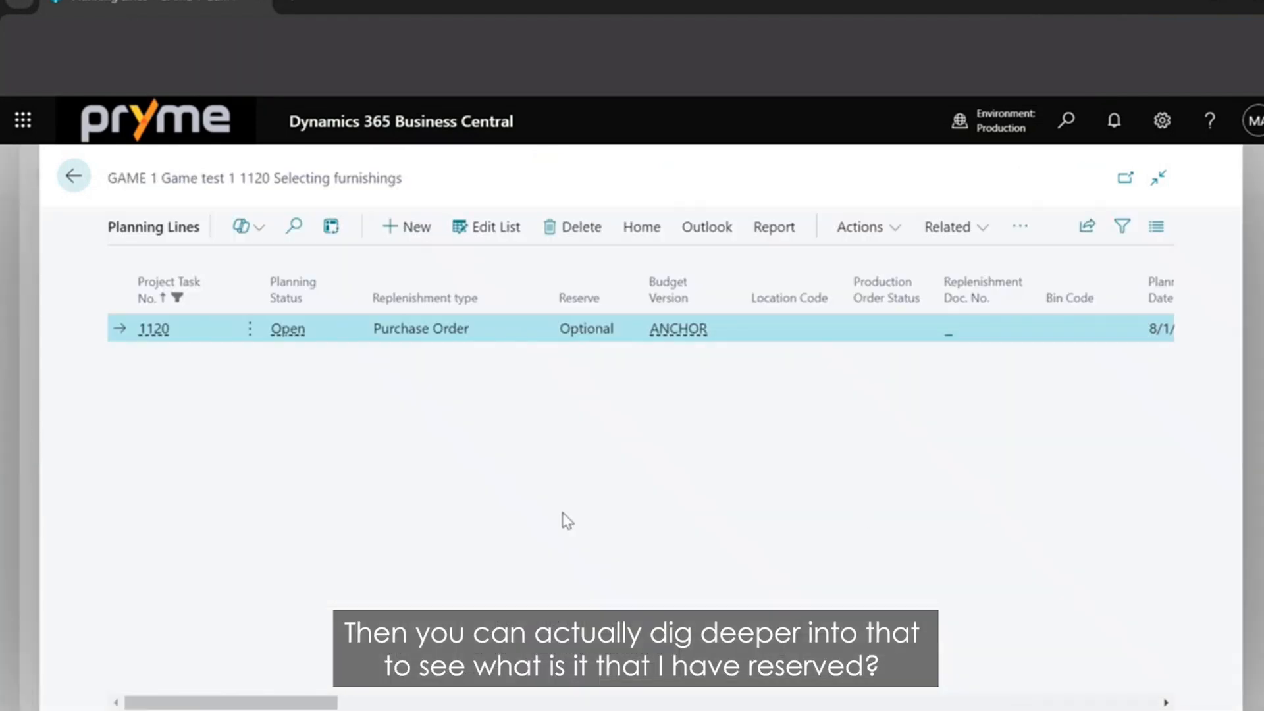
scroll(568, 521, right, 5)
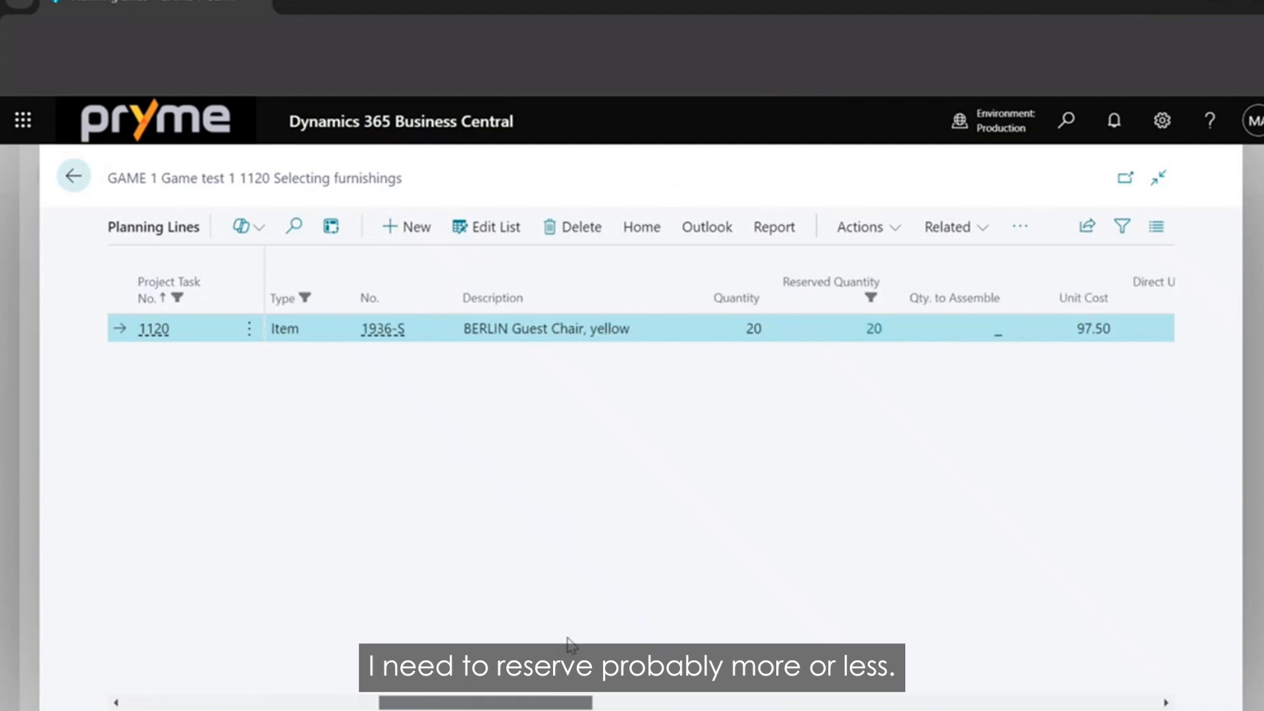
scroll(567, 643, right, 5)
scroll(674, 626, left, 8)
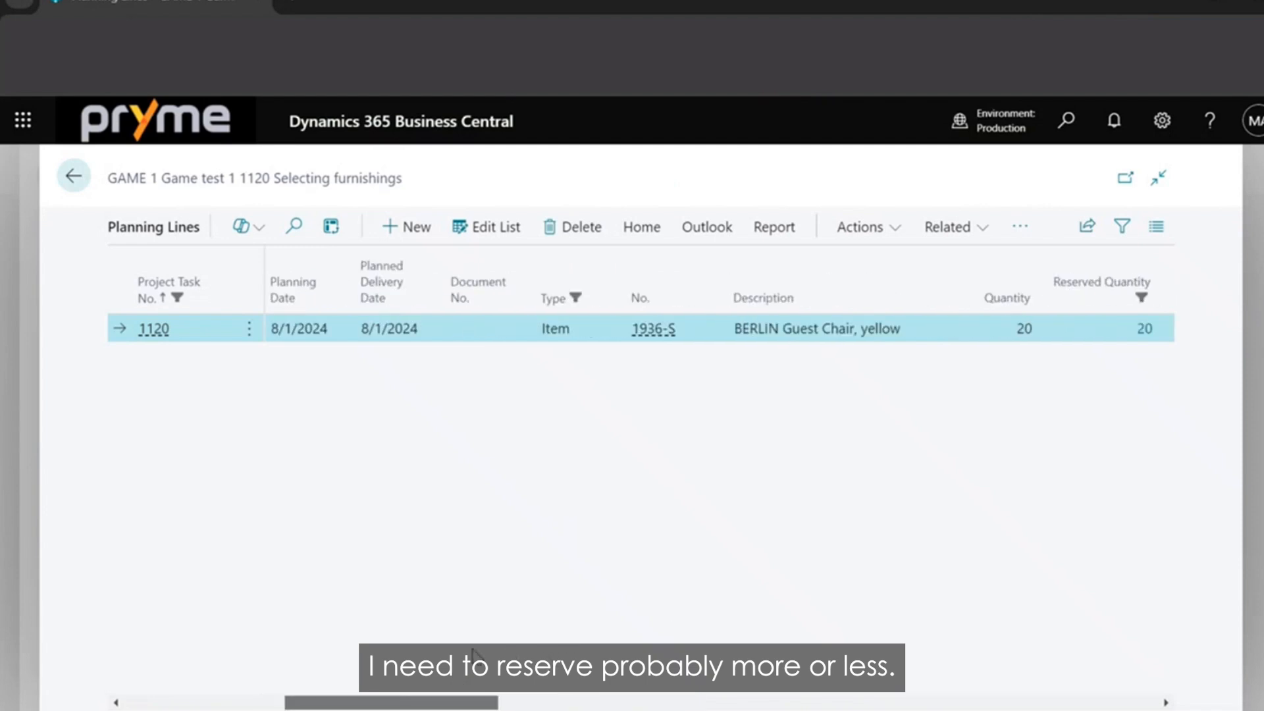
scroll(473, 653, left, 4)
scroll(689, 635, right, 8)
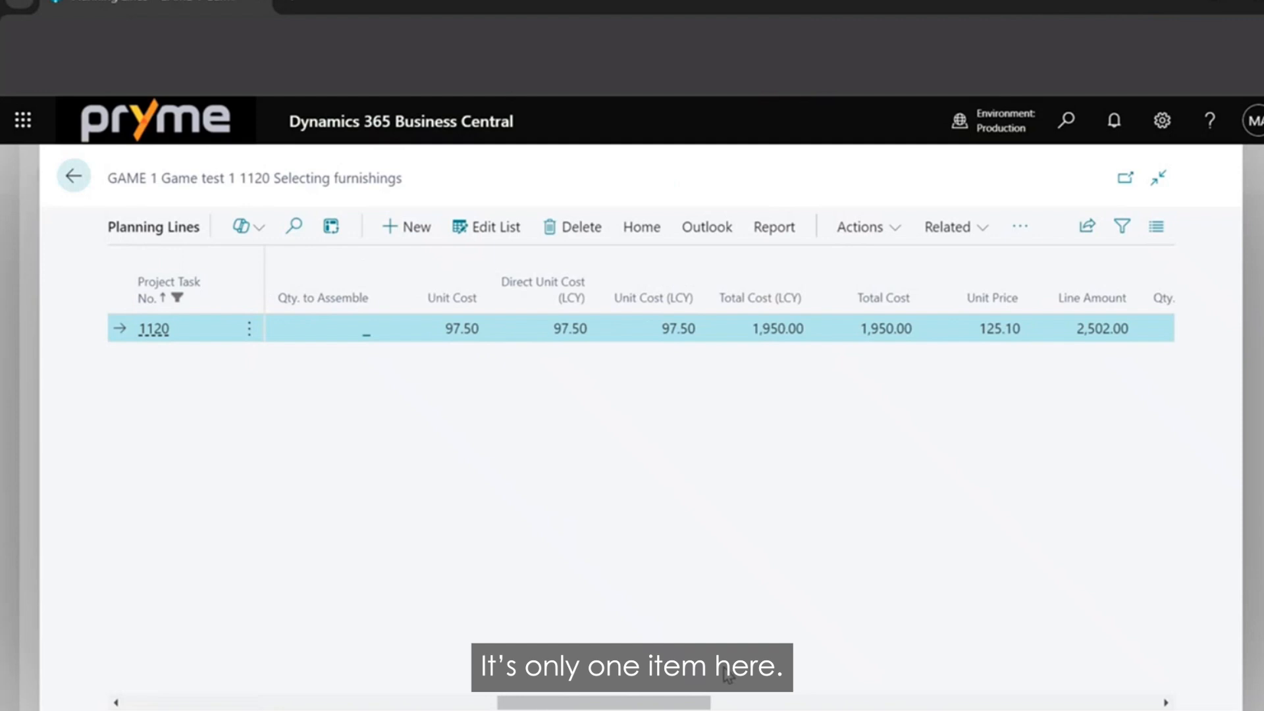
drag(698, 703, 524, 705)
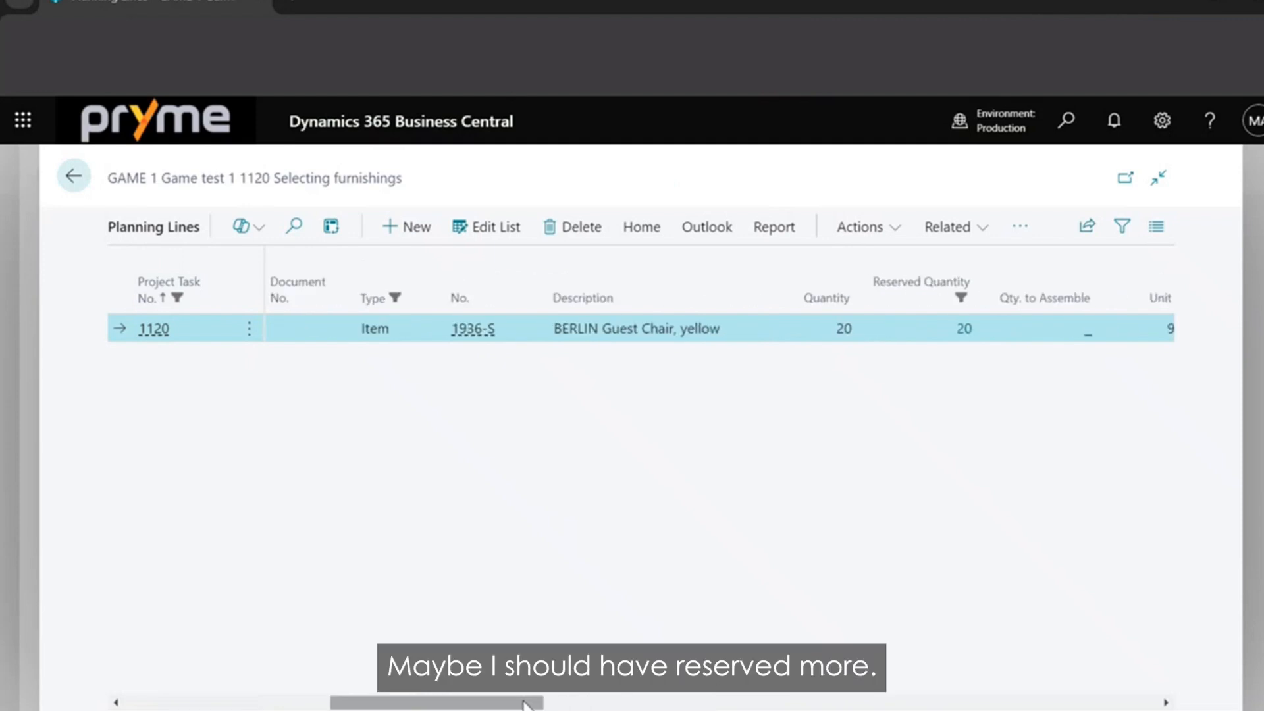
click(30, 200)
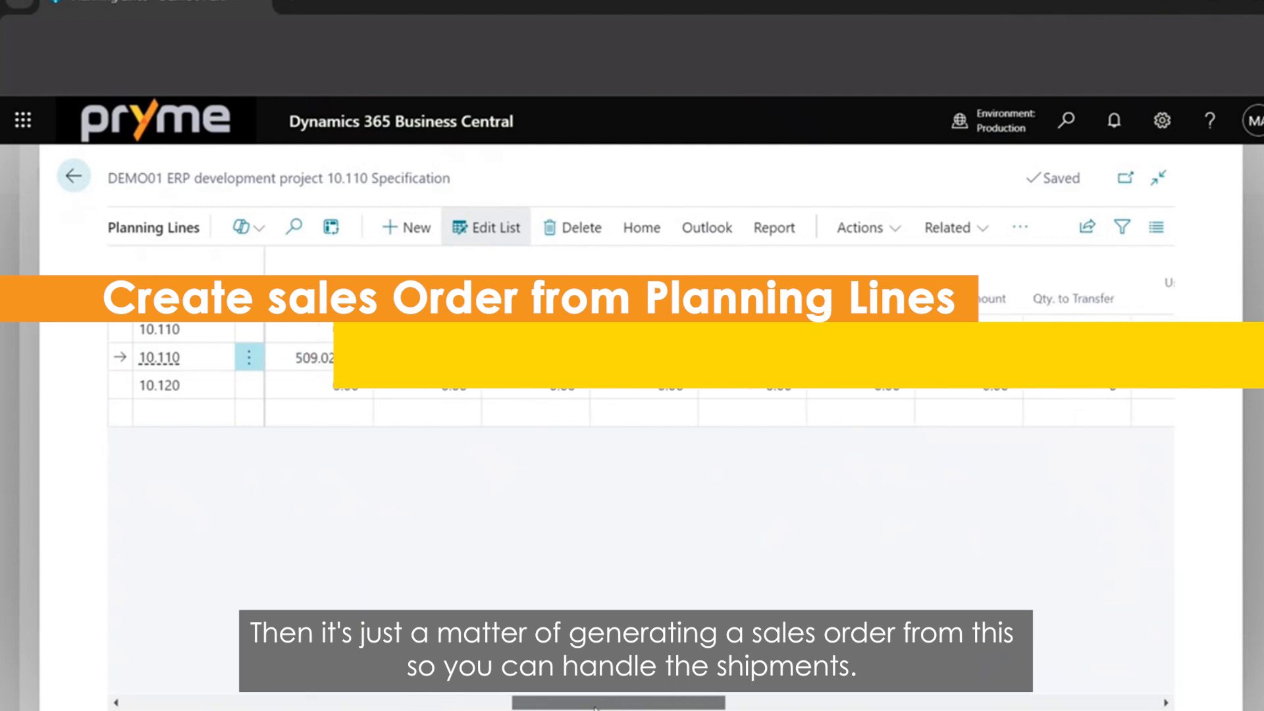
Set Sales Order Action to Create on the DEMO01 item planning line of task 10.110 and process the sales order actions.
drag(594, 706, 891, 701)
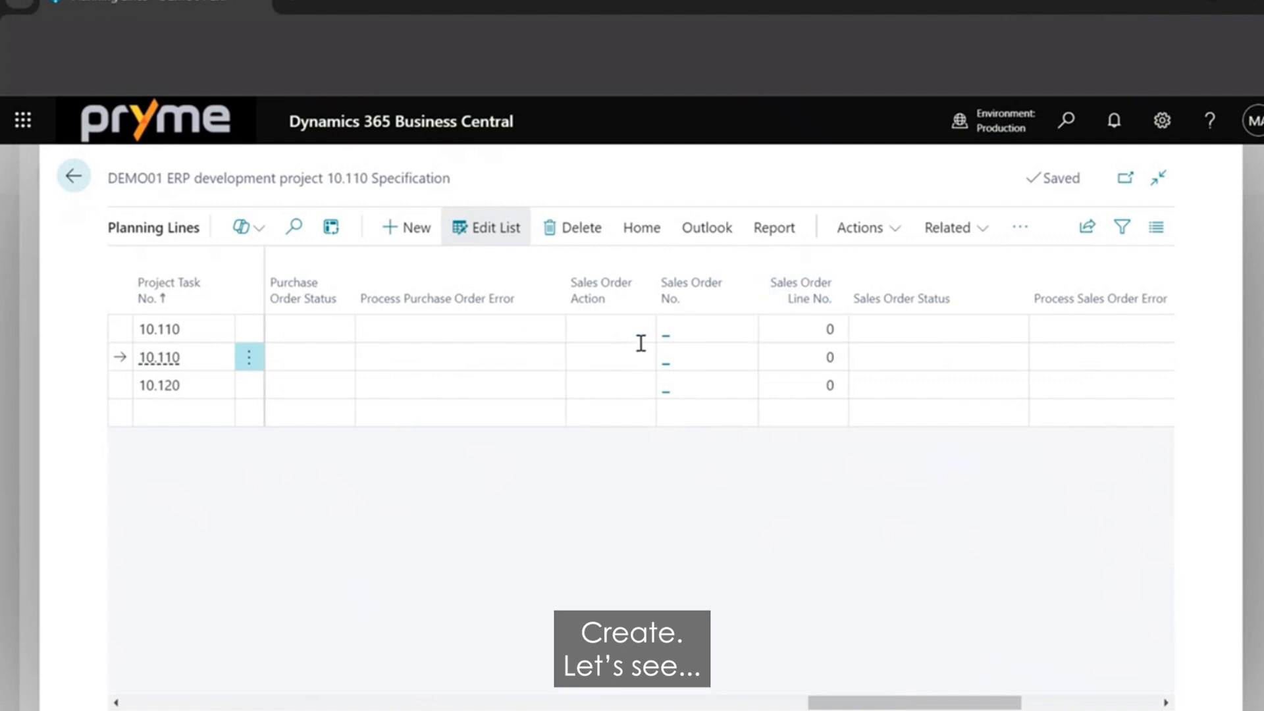
click(627, 359)
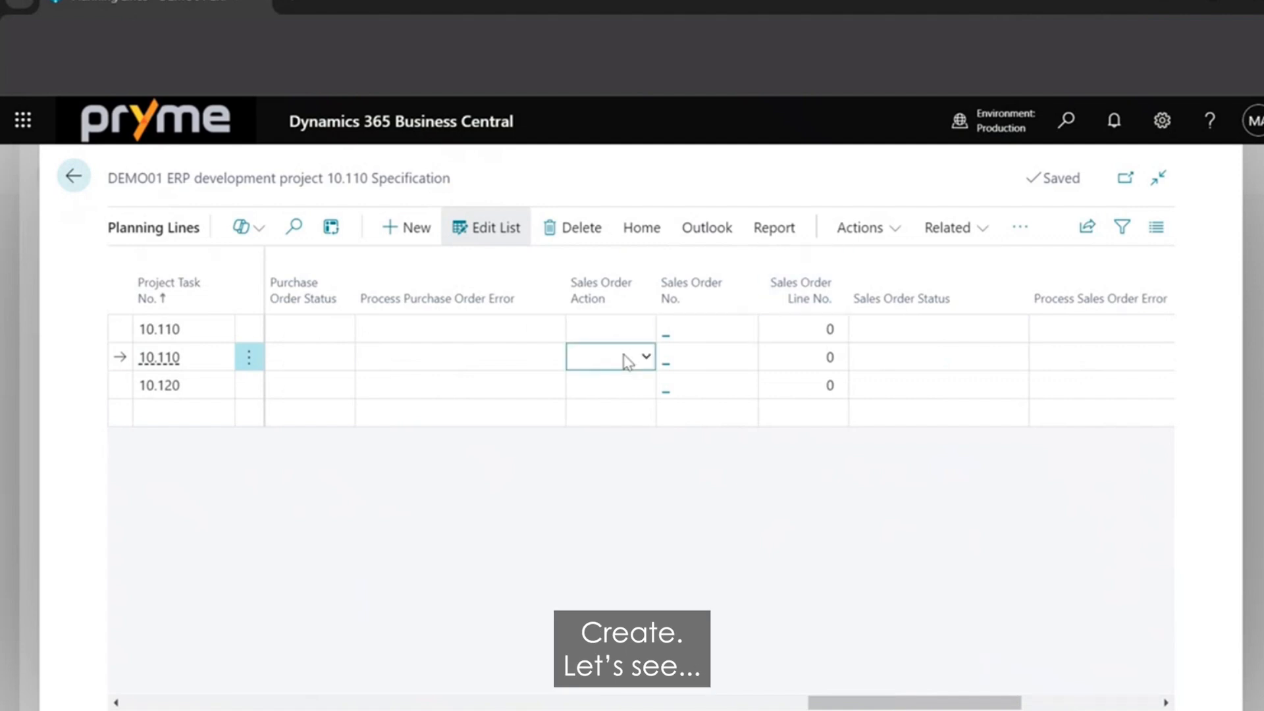
click(632, 411)
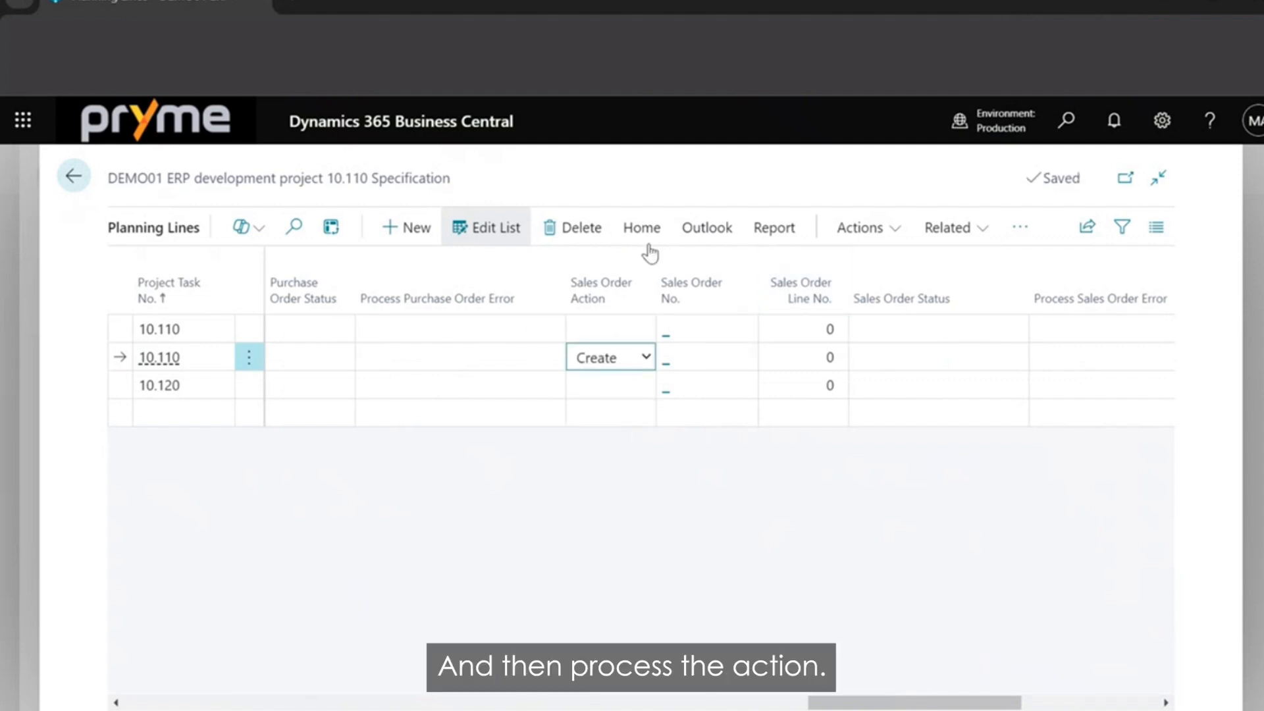
click(898, 232)
mouse_move(840, 267)
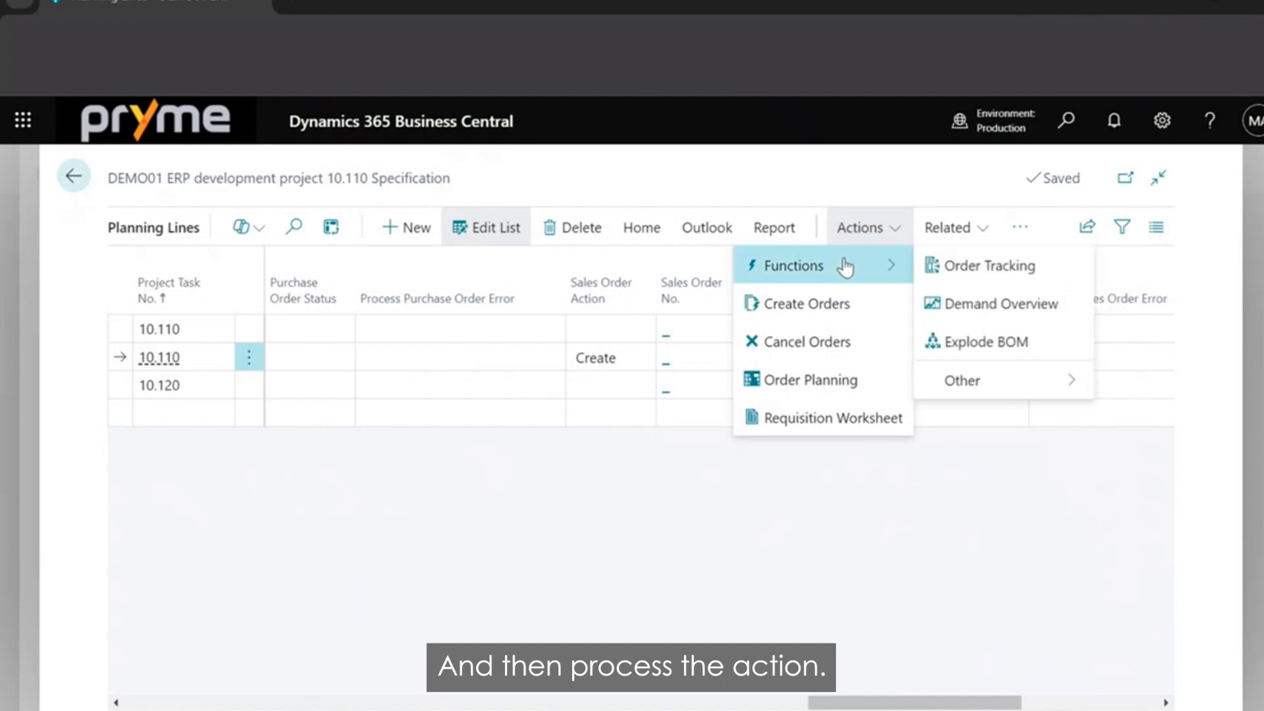
mouse_move(981, 386)
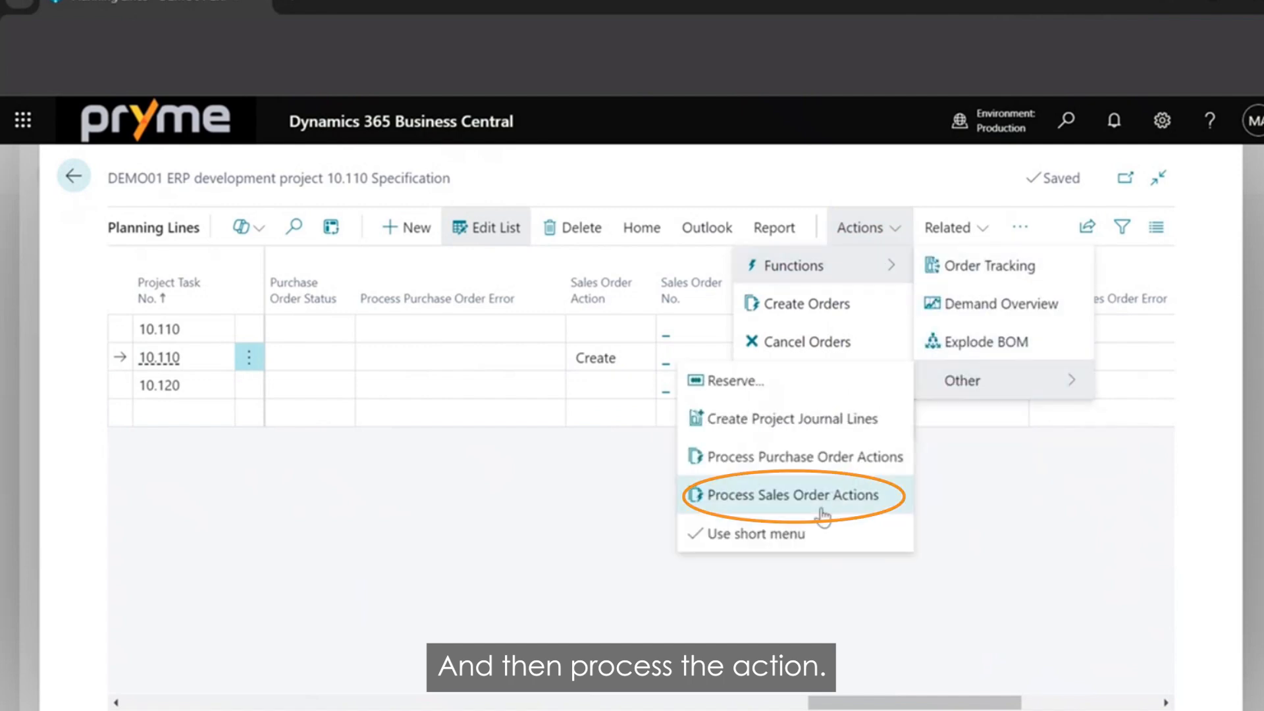
click(749, 500)
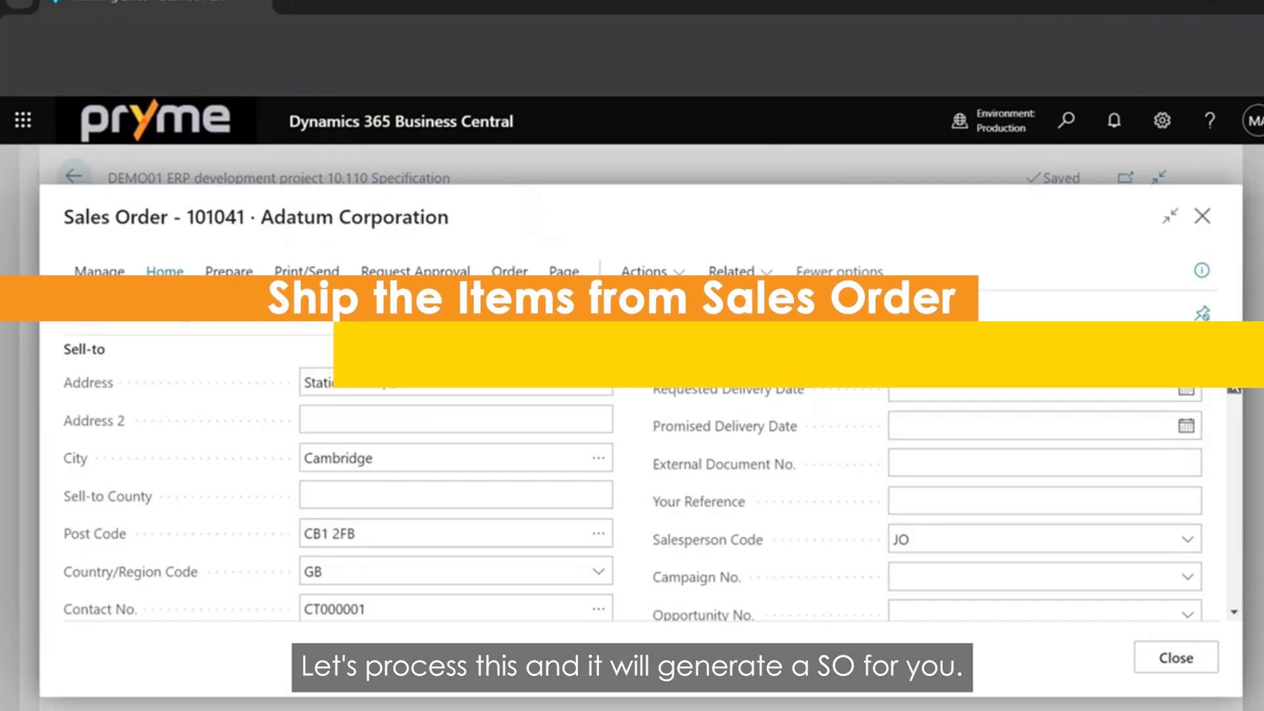
Check the 1896-S line on the Adatum Corporation sales order and post the order with the Ship option only.
drag(1233, 392, 1233, 450)
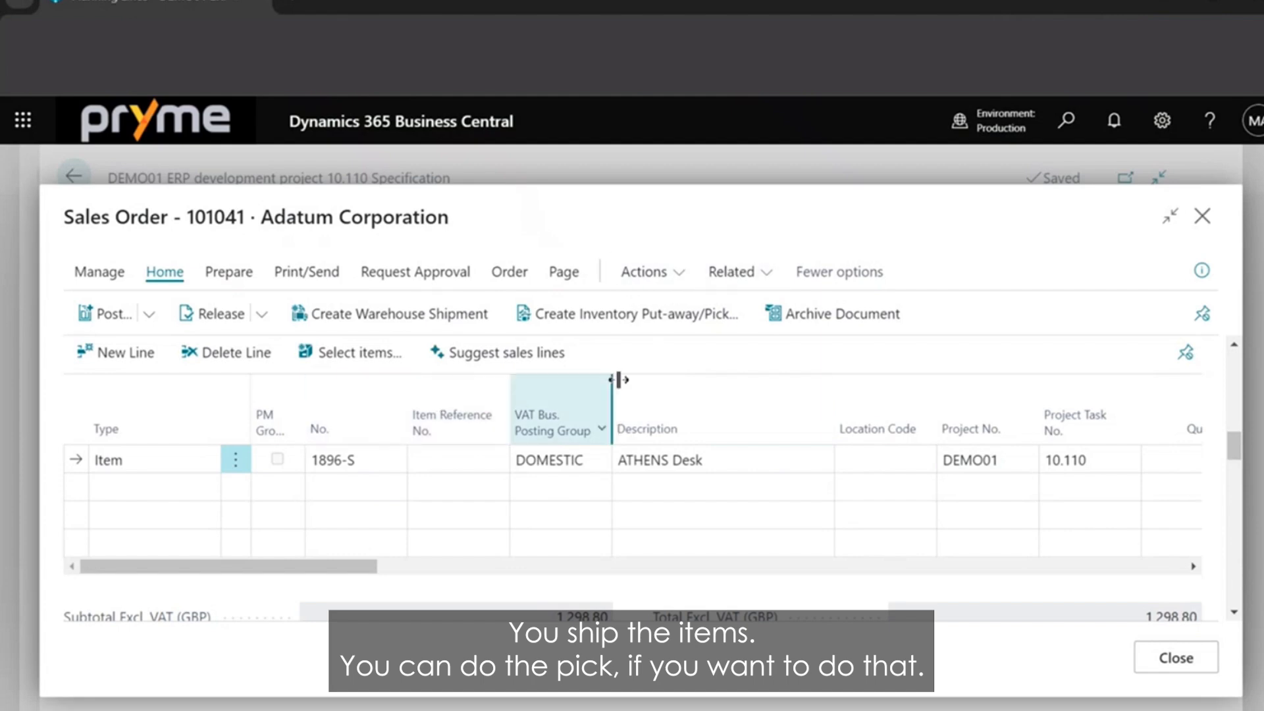
click(148, 314)
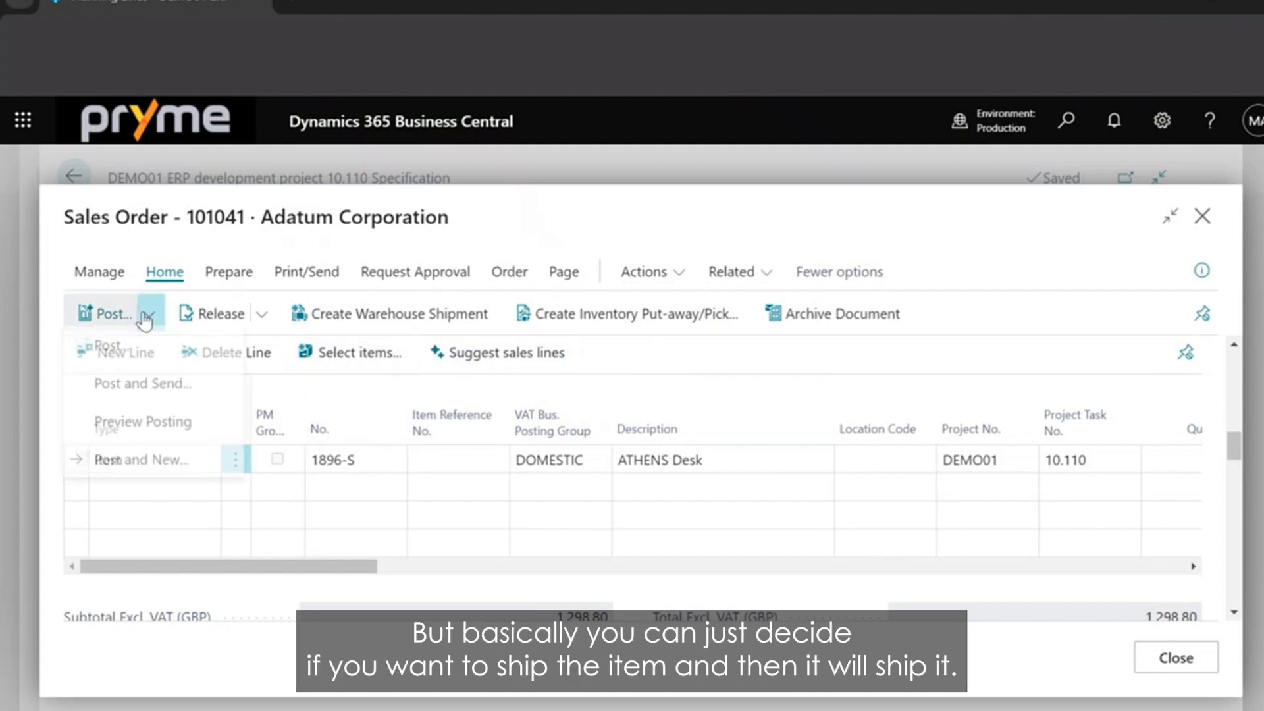
click(140, 358)
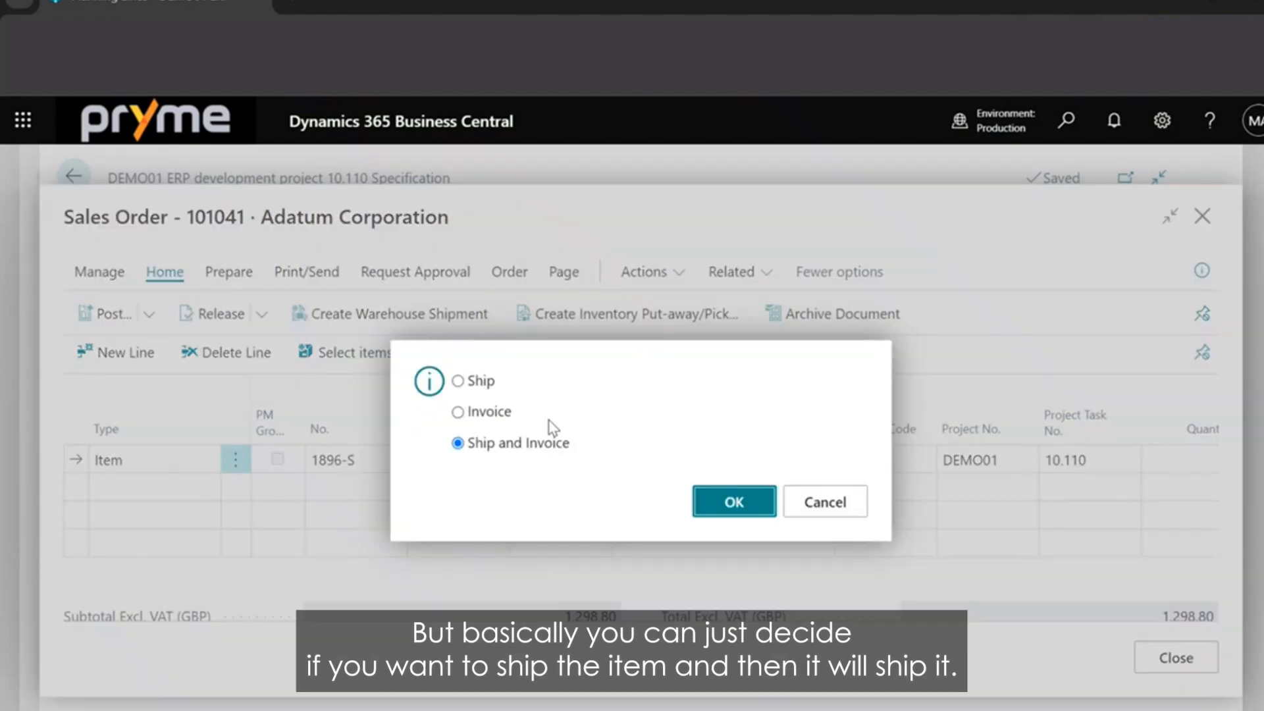
click(474, 380)
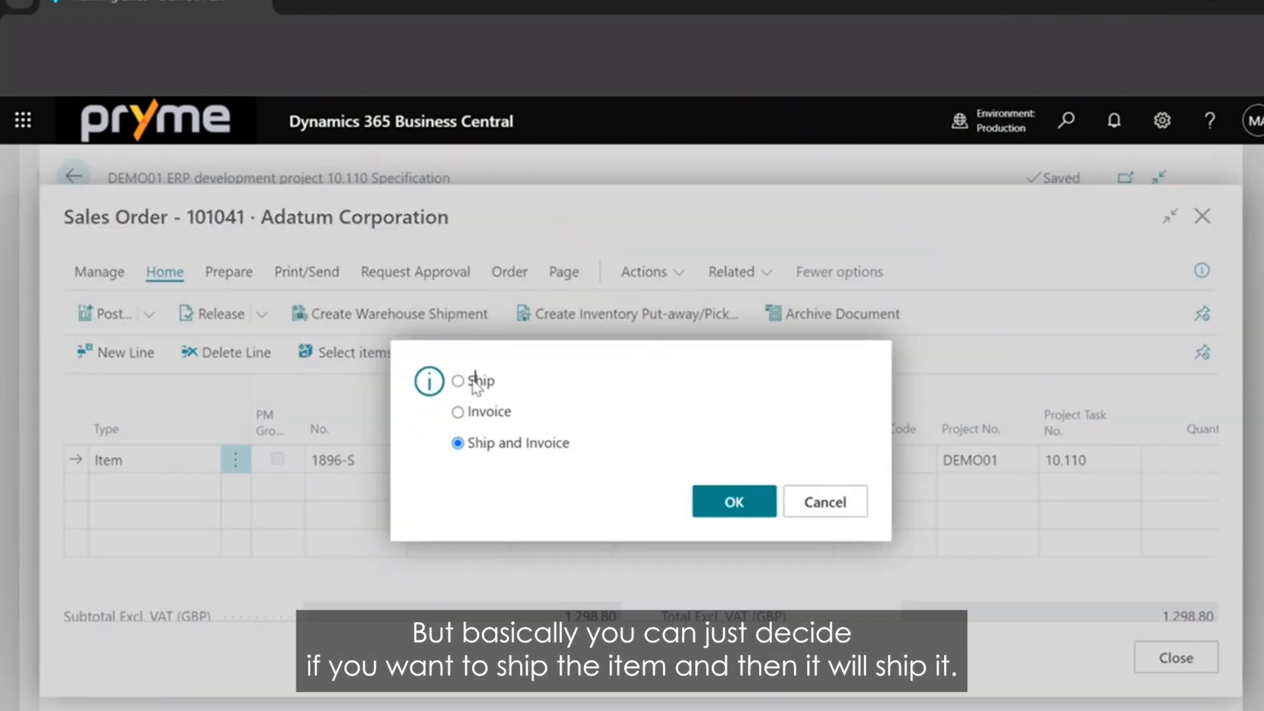
click(714, 508)
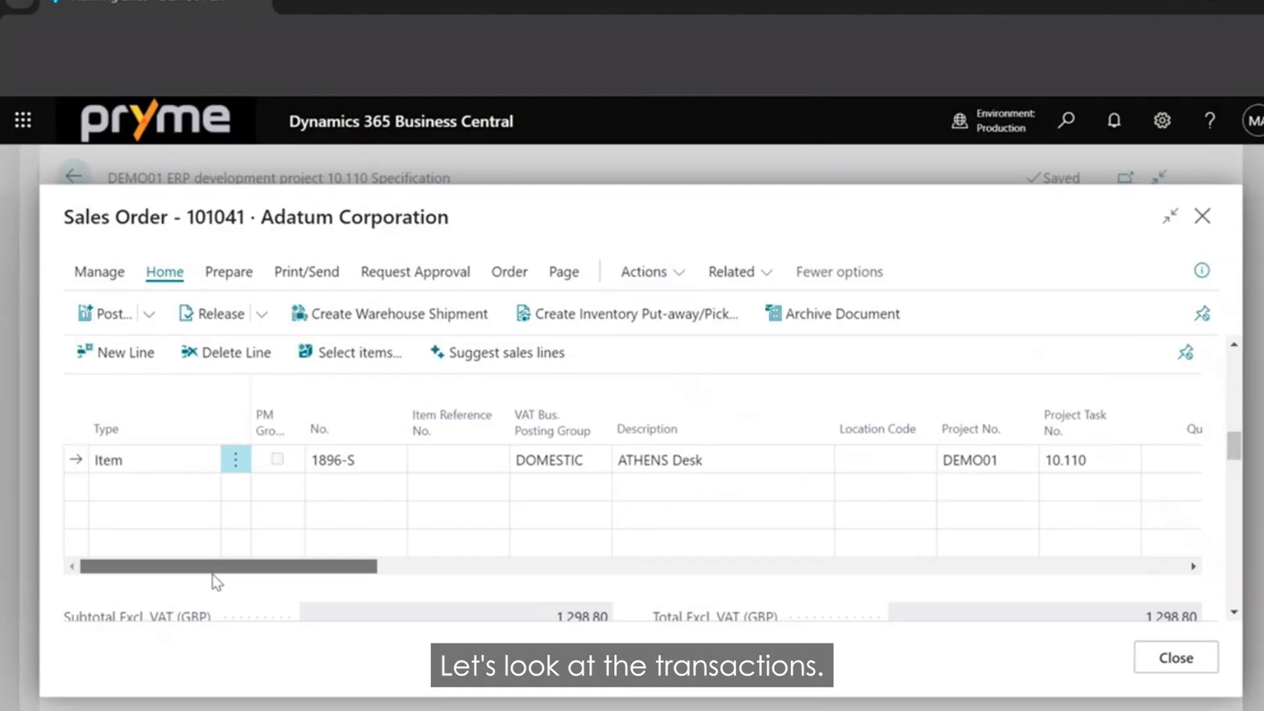
Open the posted sales shipment from the order line's shipped quantity and find its related entries.
drag(212, 571, 593, 543)
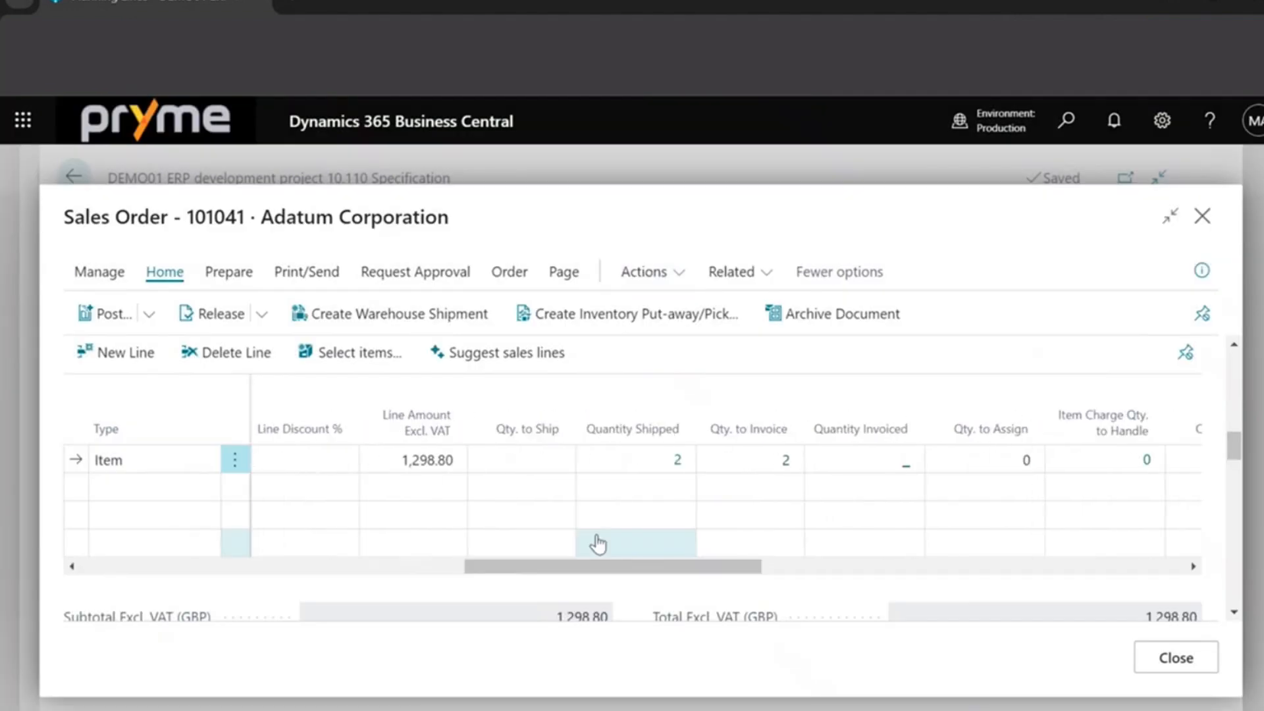
click(677, 461)
click(369, 270)
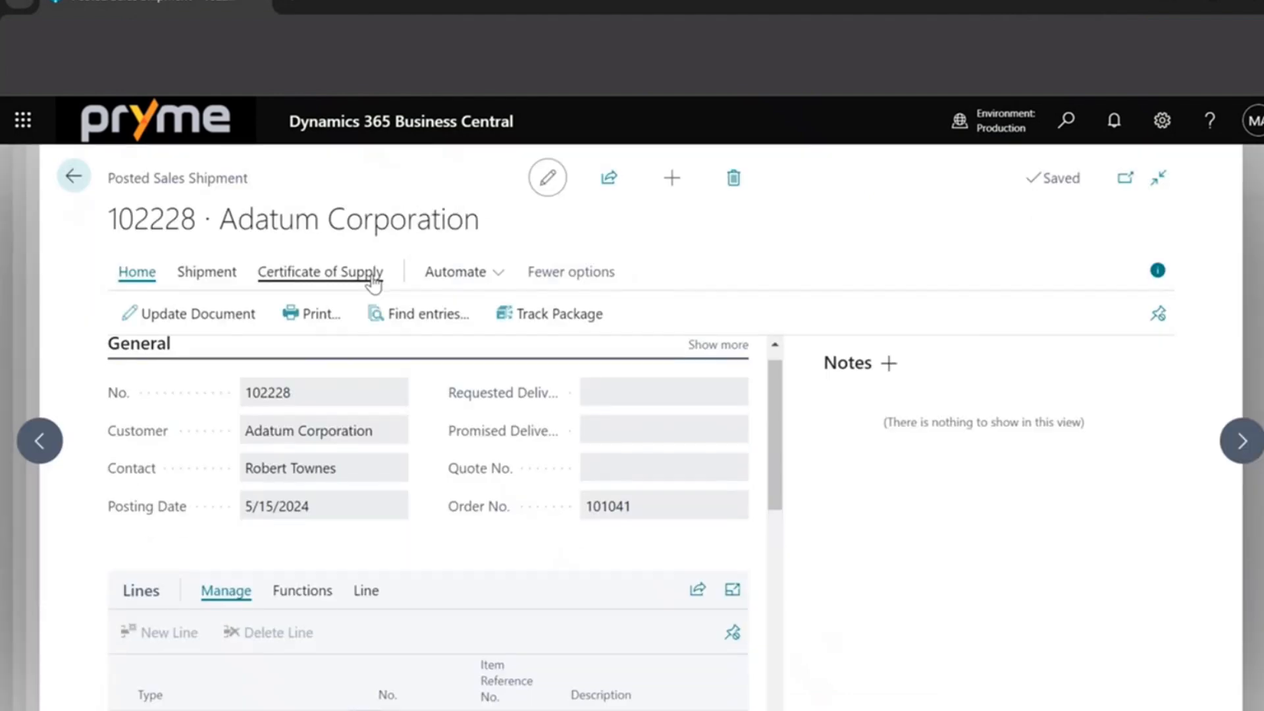
click(395, 314)
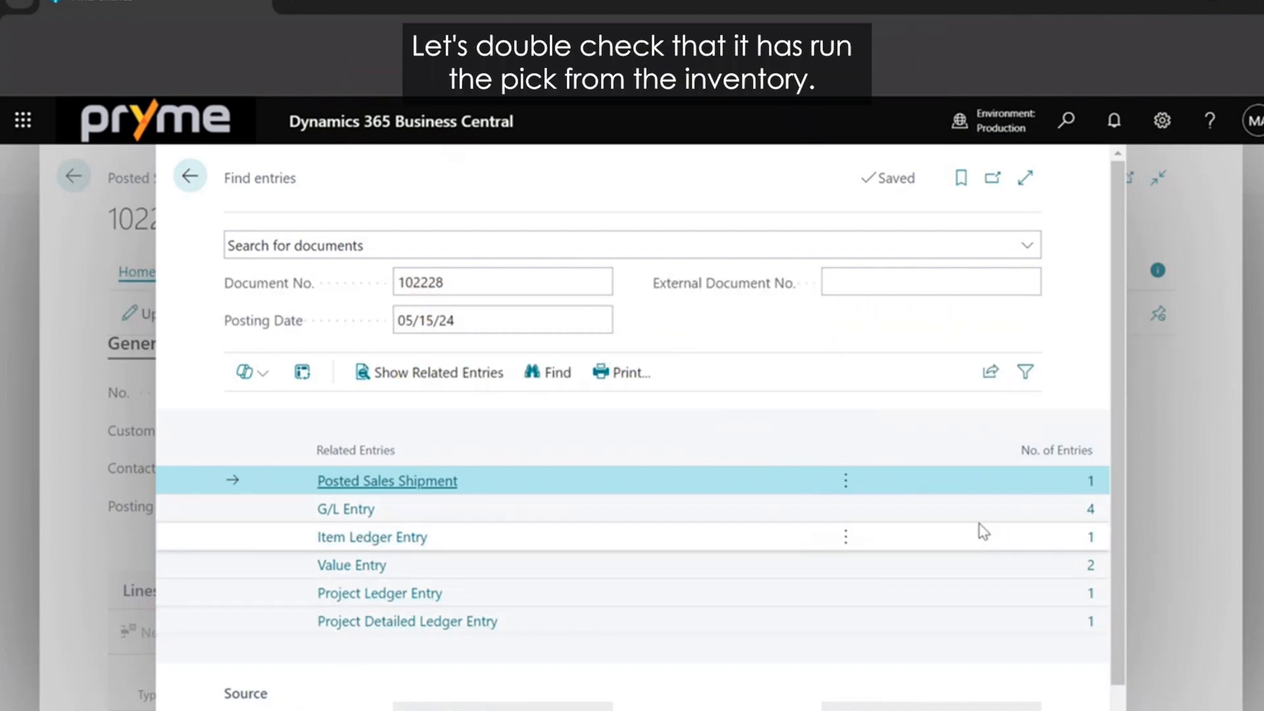
Open the shipment's item ledger entry, check that item 1896-S was taken from inventory, and return to the related entries.
click(1091, 537)
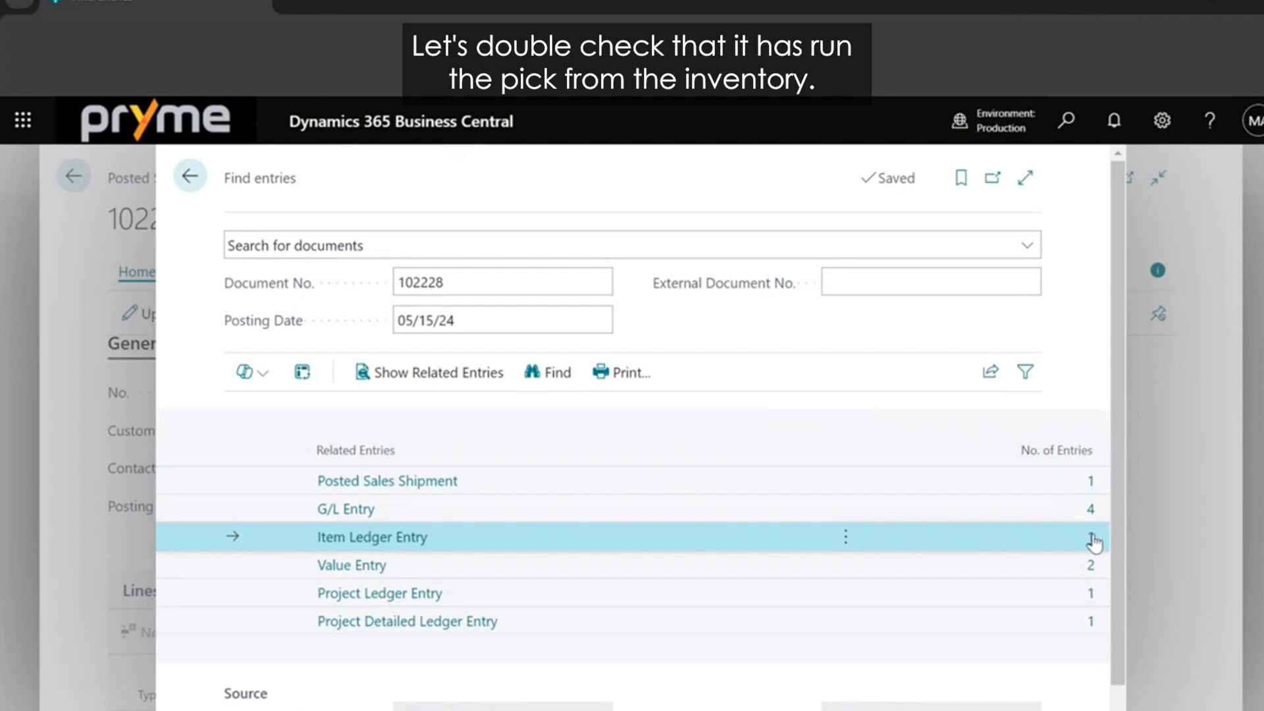
click(1092, 541)
drag(392, 702, 361, 461)
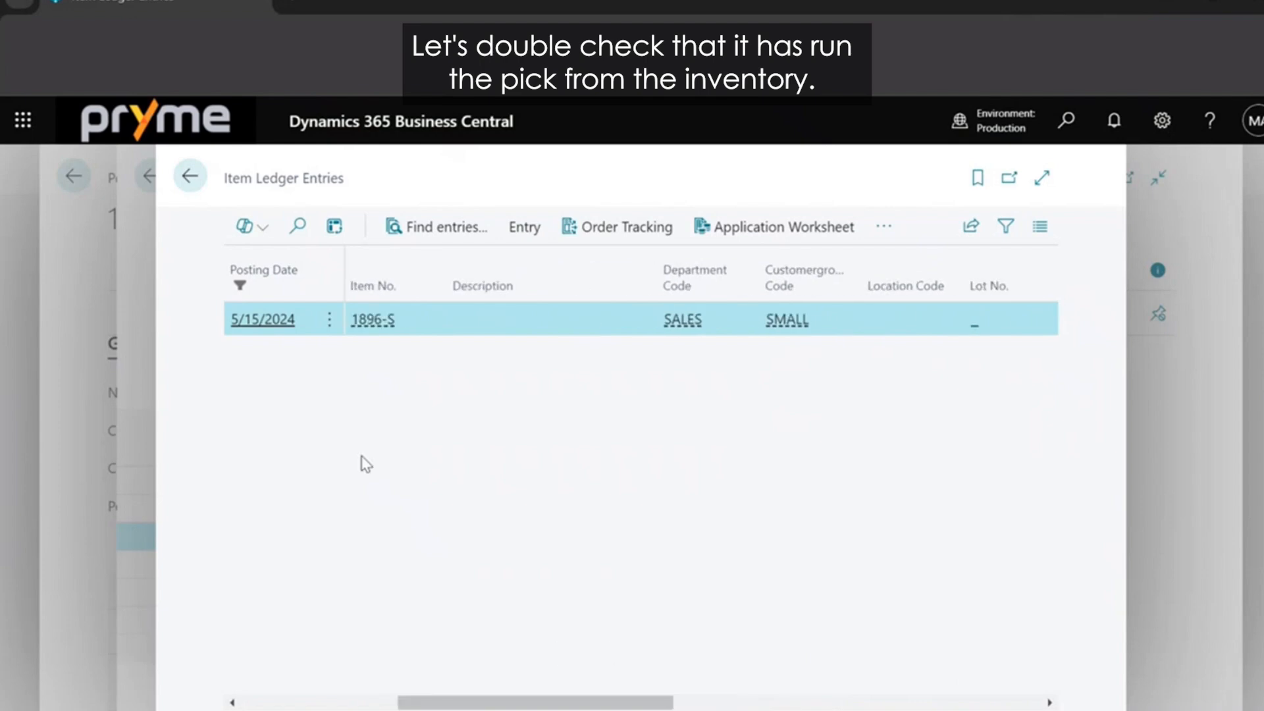
click(189, 176)
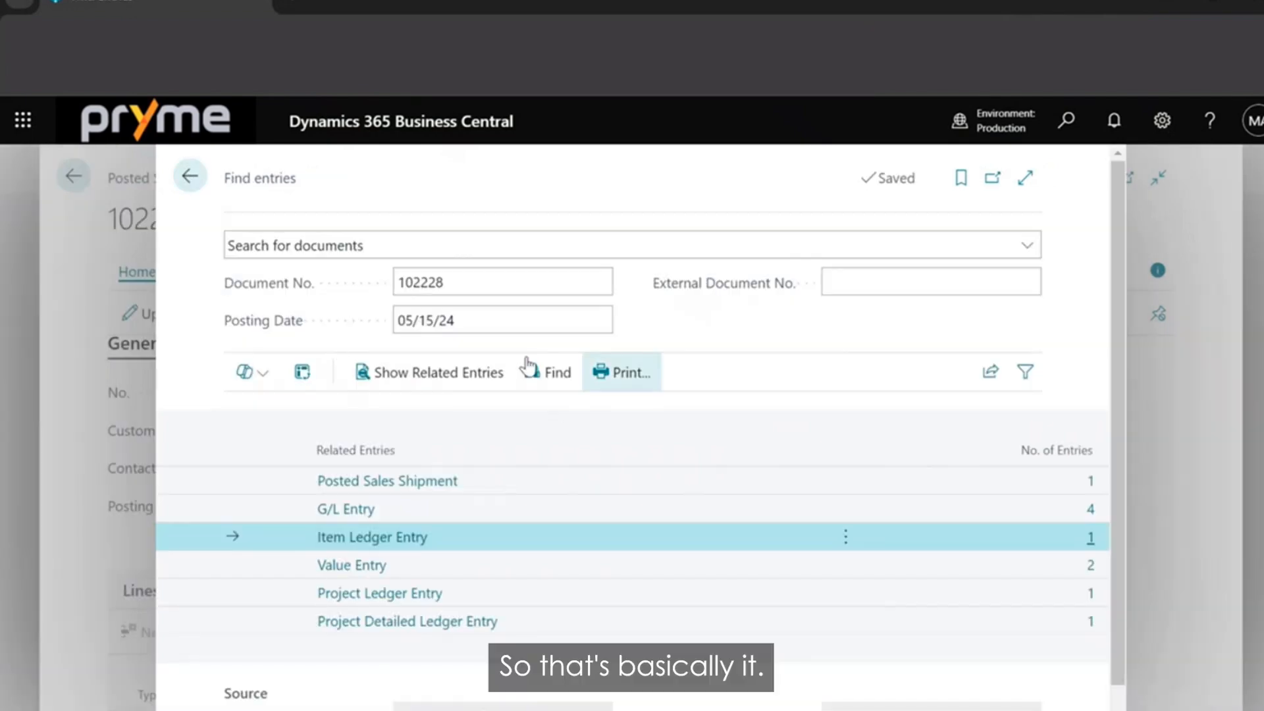
Close the related entries, the posted sales shipment, its shipment lines and the sales order to return to the DEMO01 planning lines.
click(178, 174)
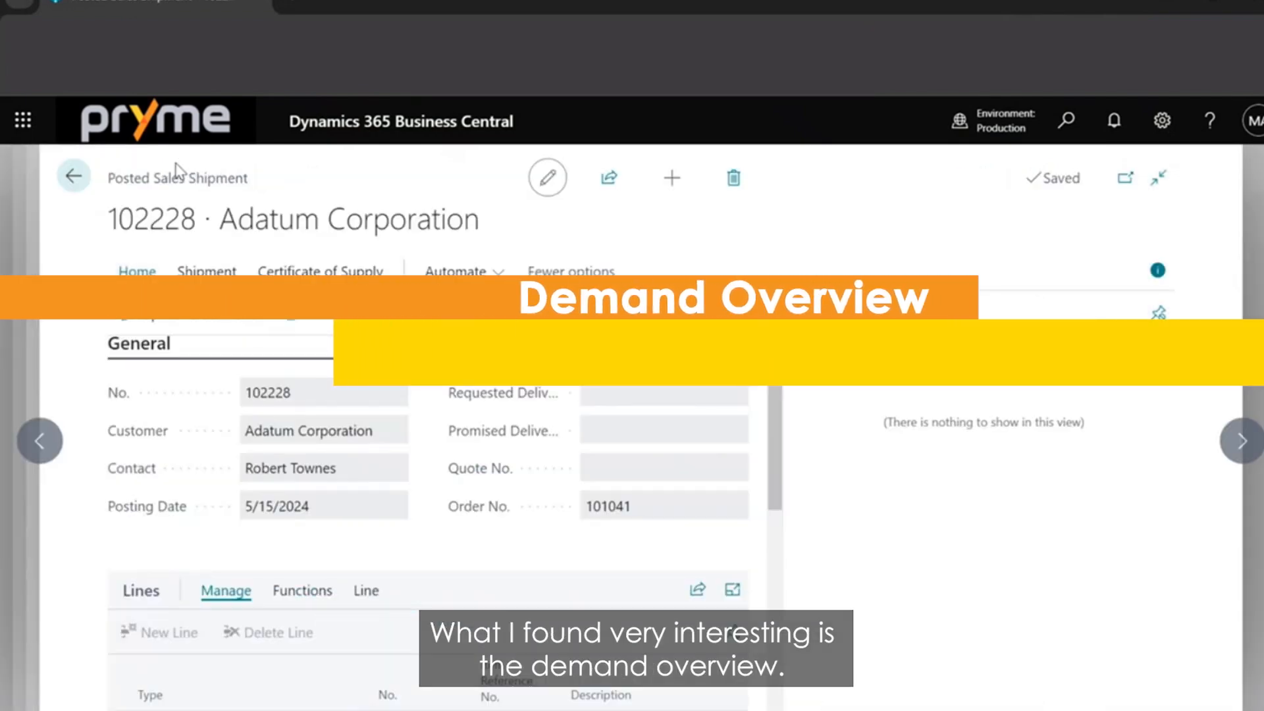
click(54, 179)
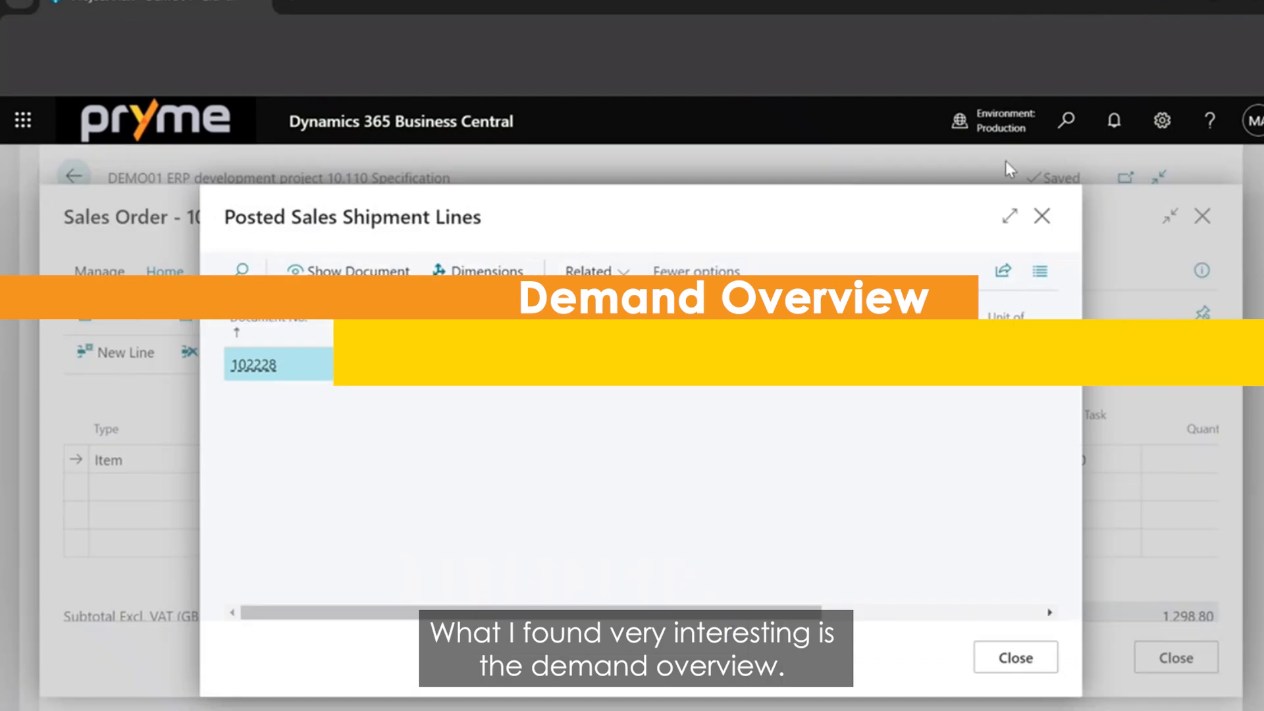
click(1042, 217)
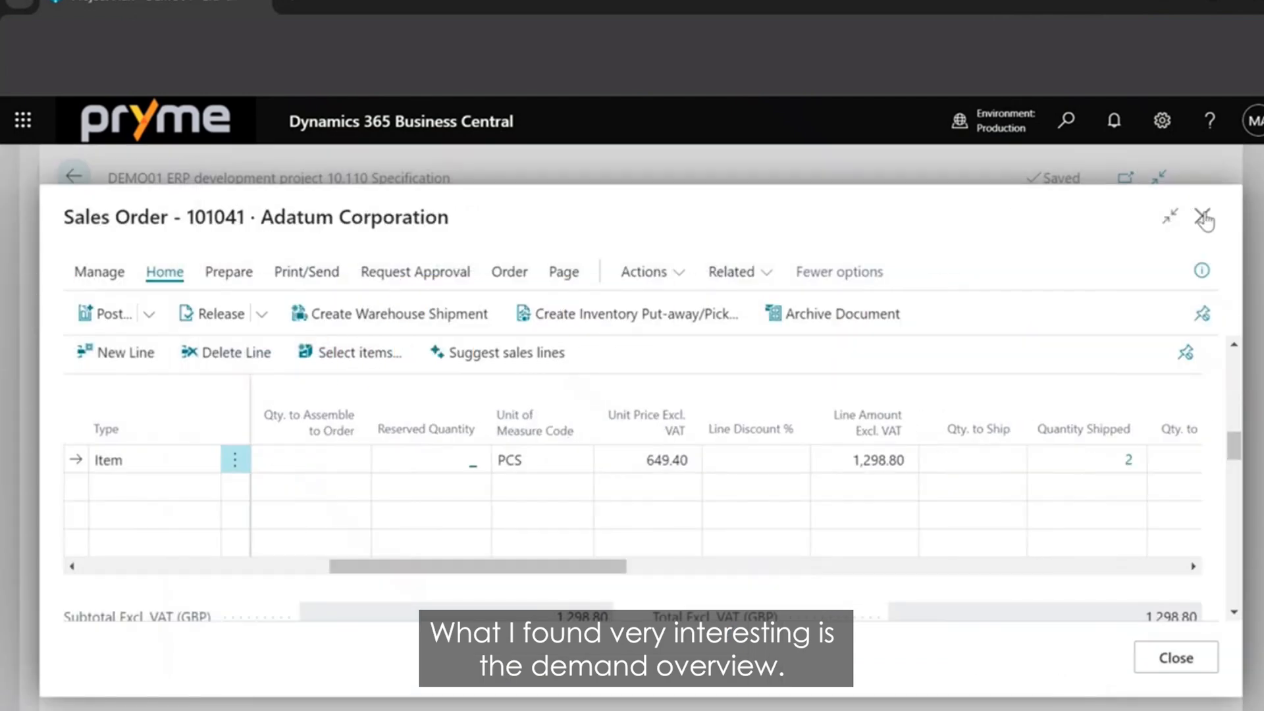
click(1202, 216)
Search for "demand over" and open the Demand Overview page.
click(1063, 125)
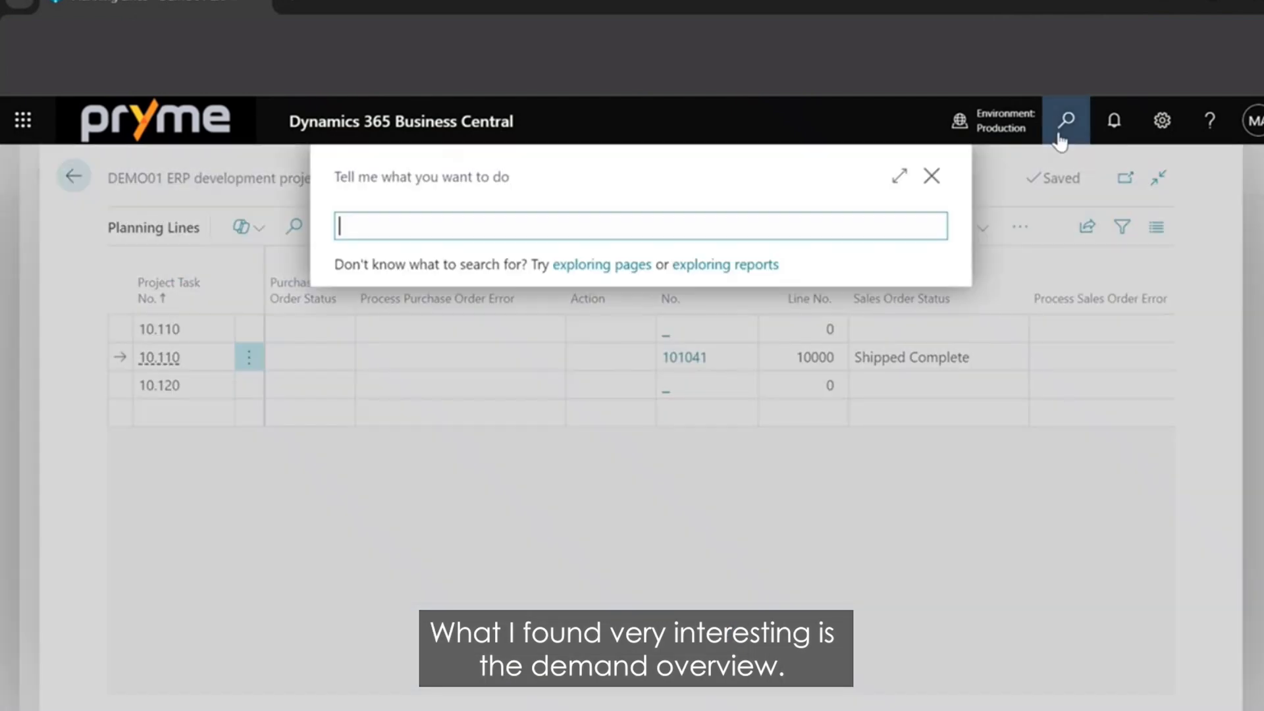
text(demand over)
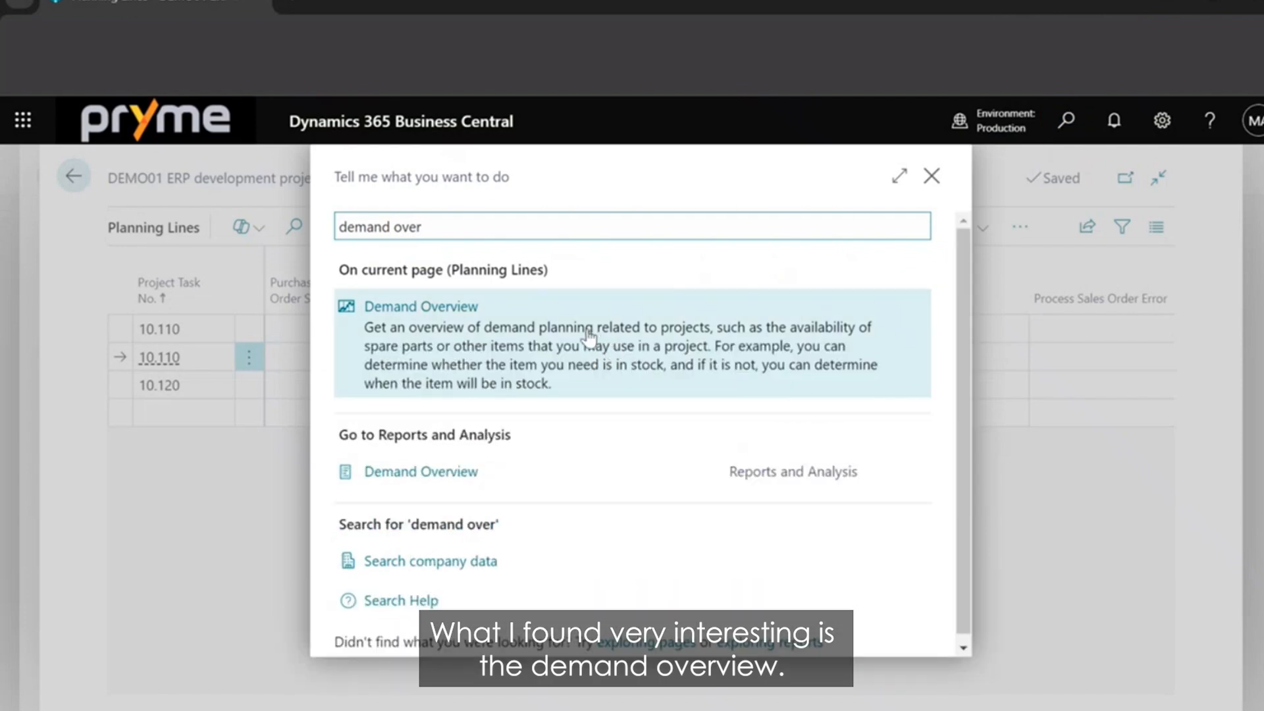
click(394, 418)
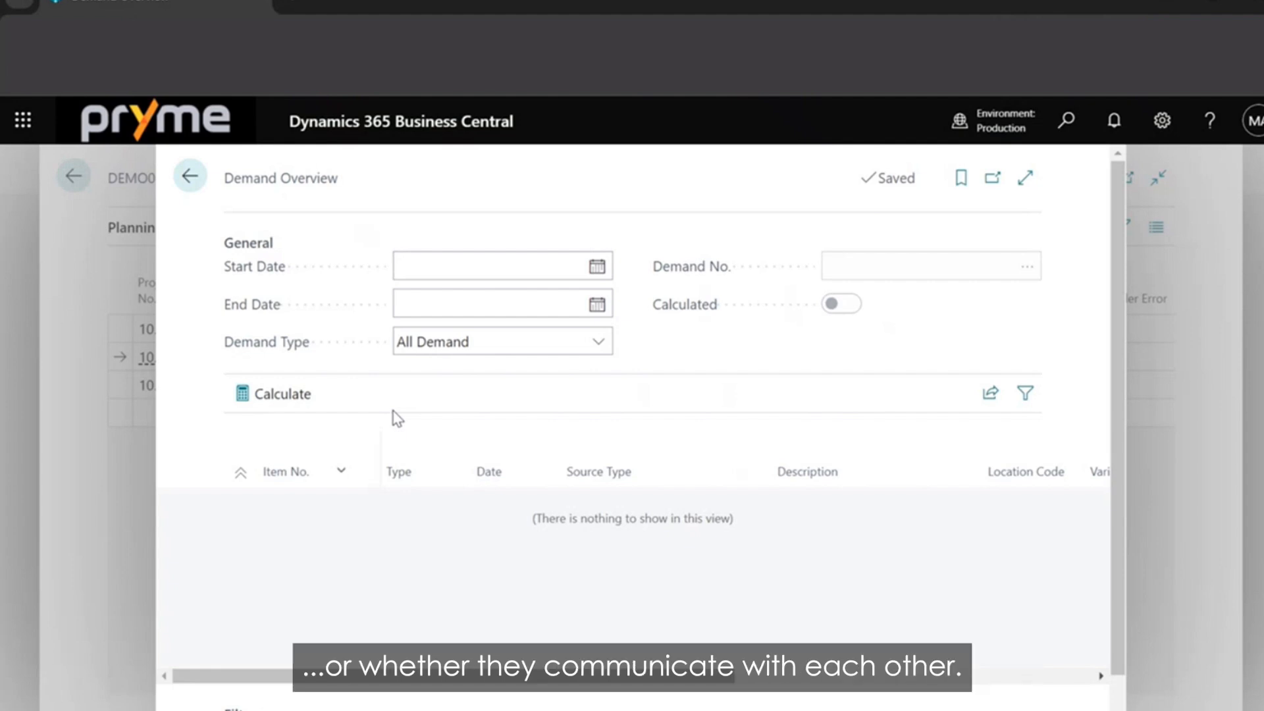
Set the Demand Overview period to start on 5/1/2024 and end on 6/30/2024.
click(596, 266)
click(559, 305)
click(503, 367)
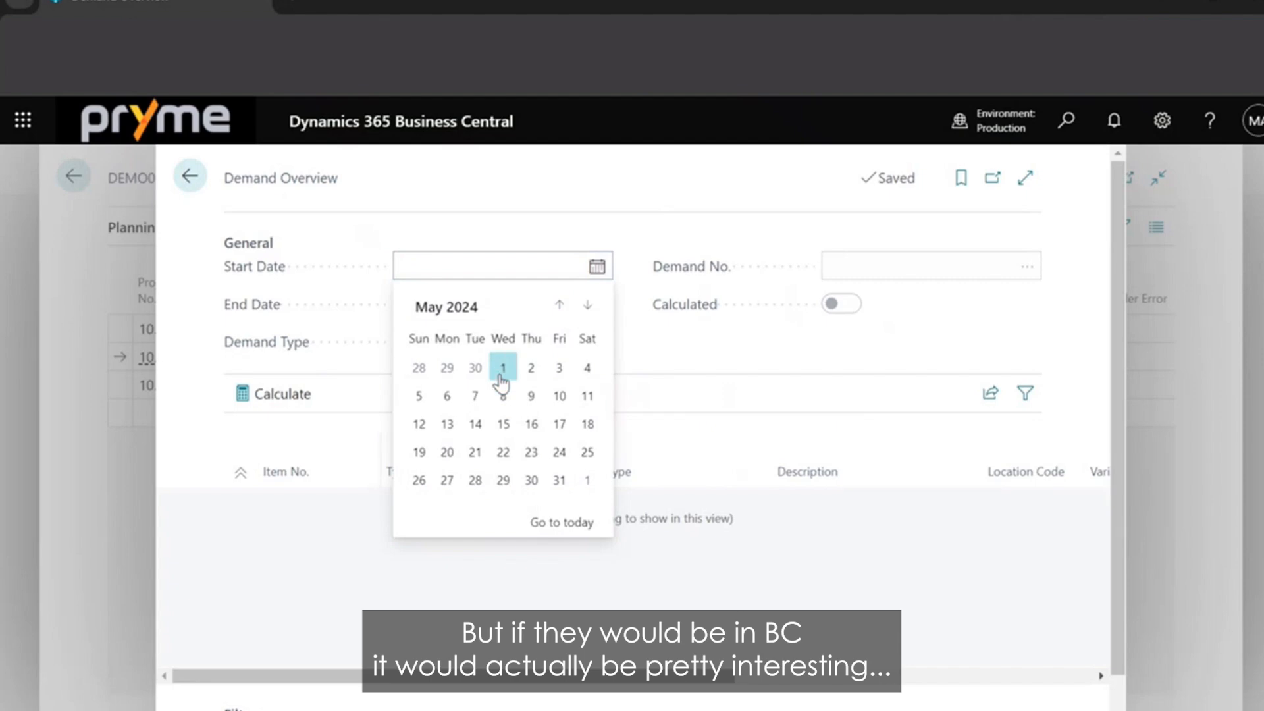
click(595, 303)
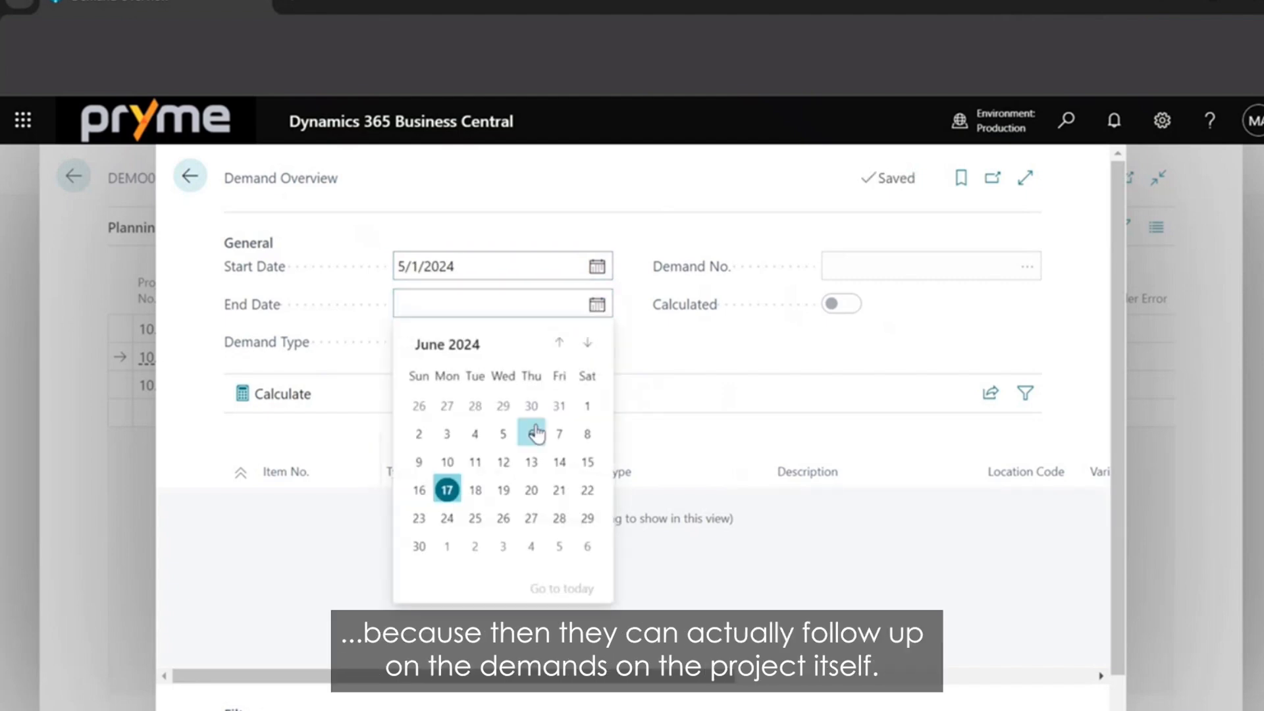
click(417, 547)
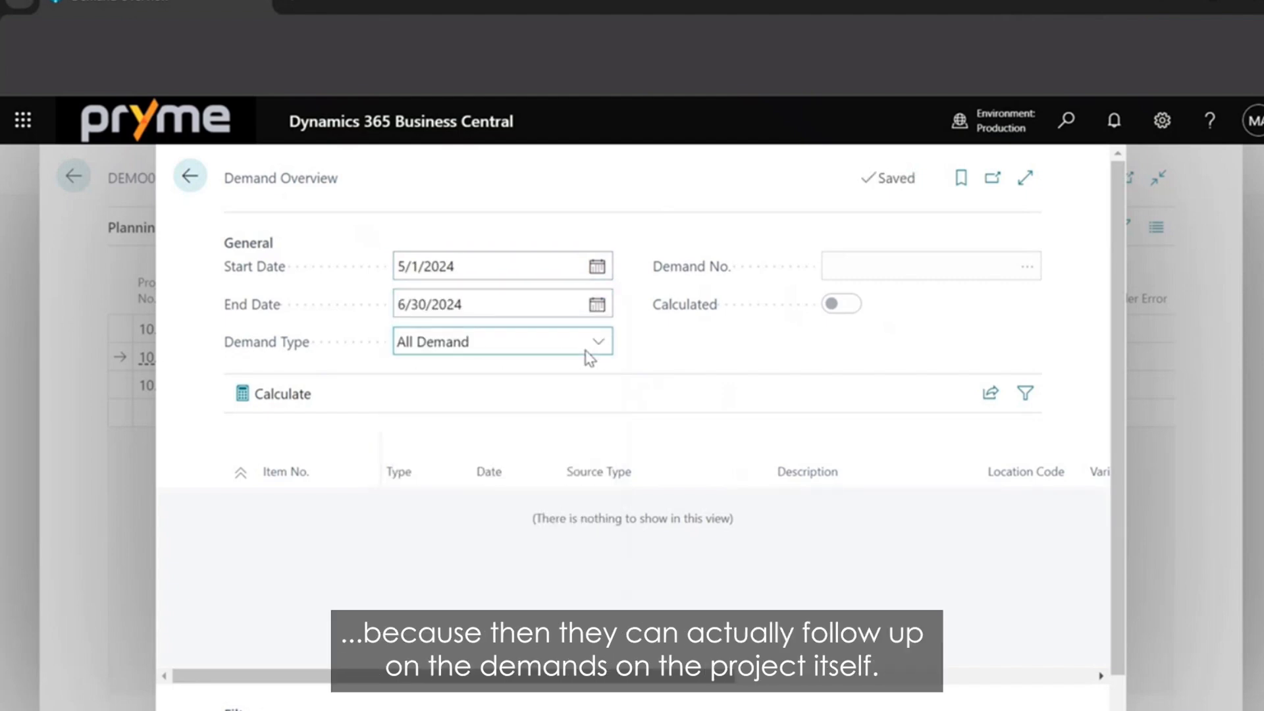
Set the Demand Type to Project and calculate the demand overview.
click(545, 431)
click(262, 397)
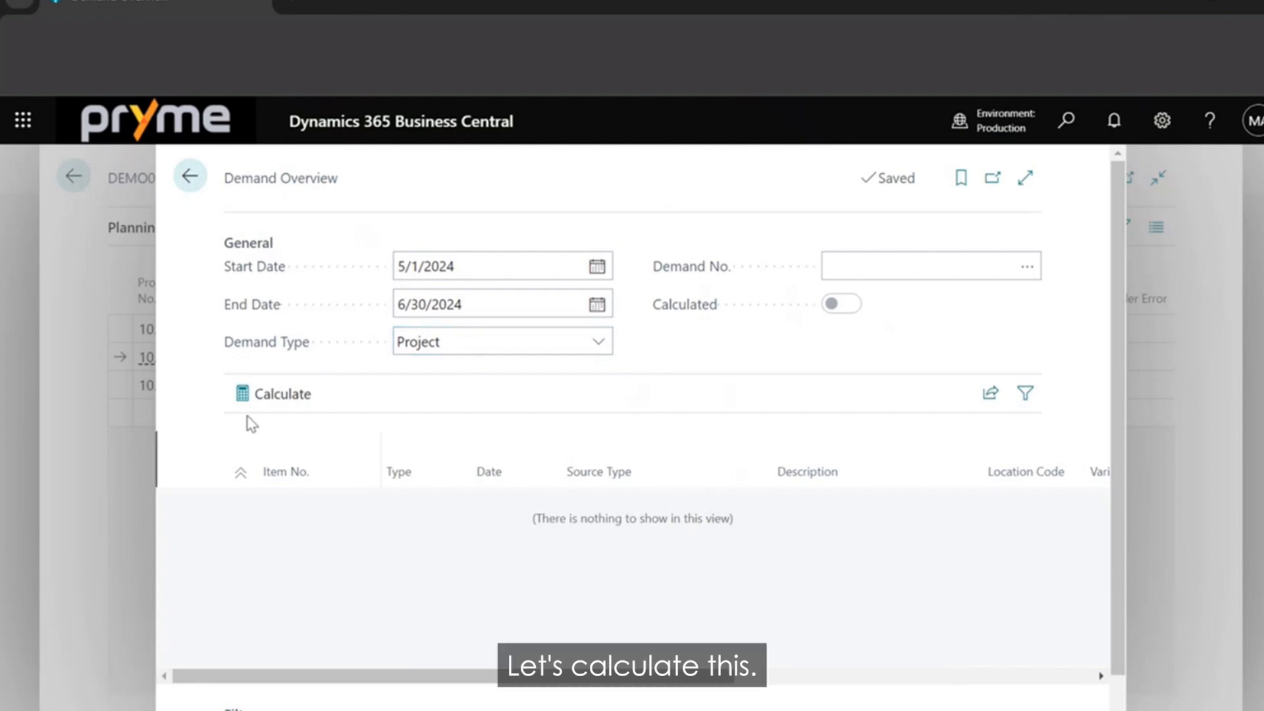
click(244, 398)
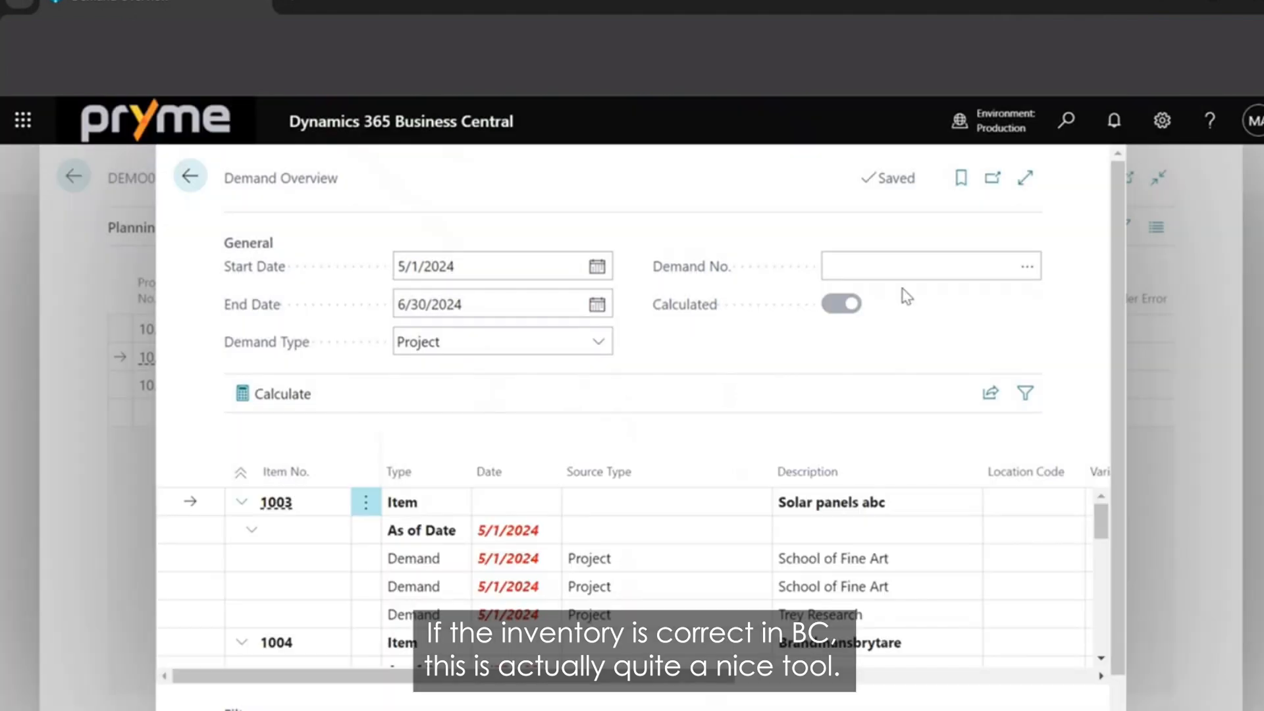
Review the calculated demand per item and look at the project choices for Demand No. and the item filter without applying either.
scroll(1121, 406, down, 1)
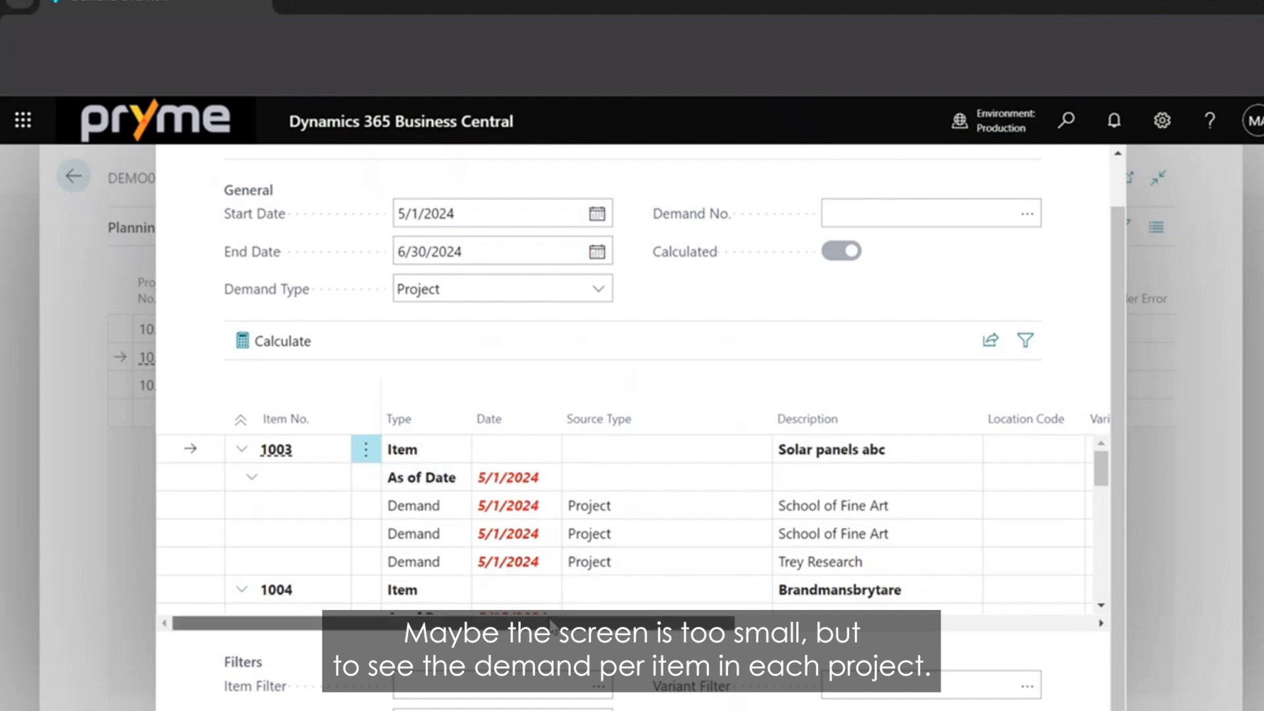
drag(552, 625, 504, 628)
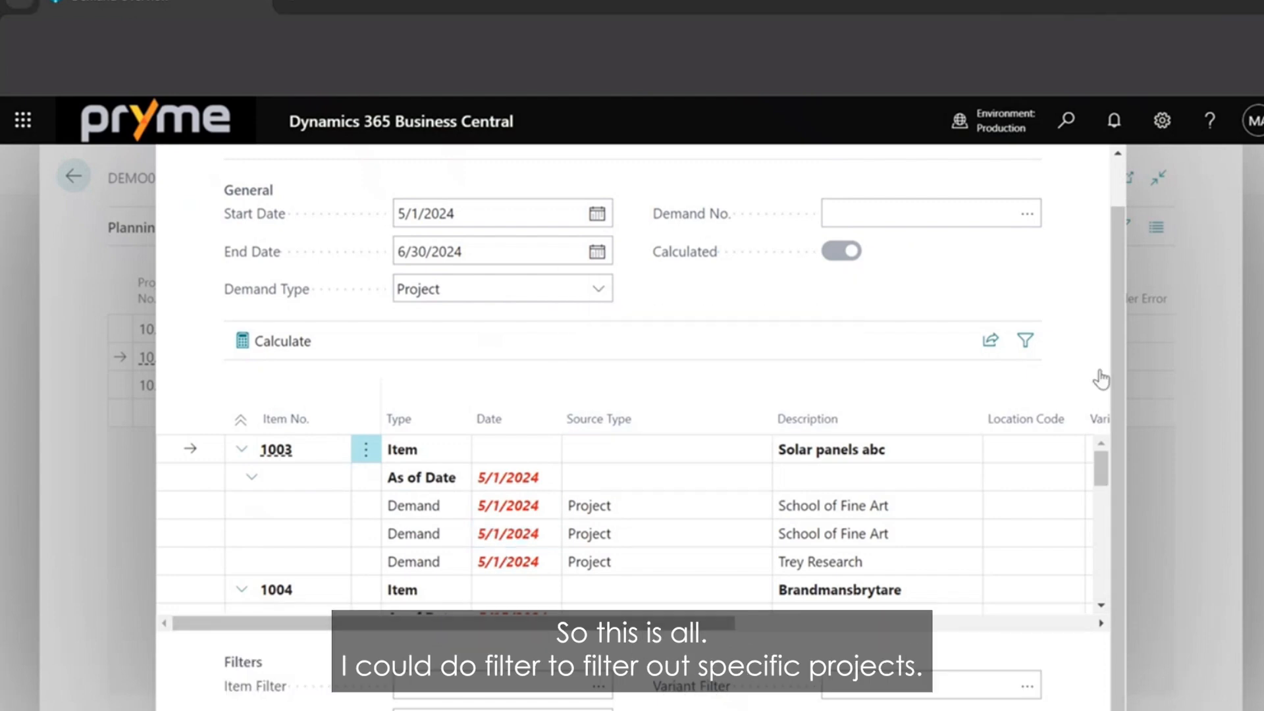
scroll(1120, 291, up, 1)
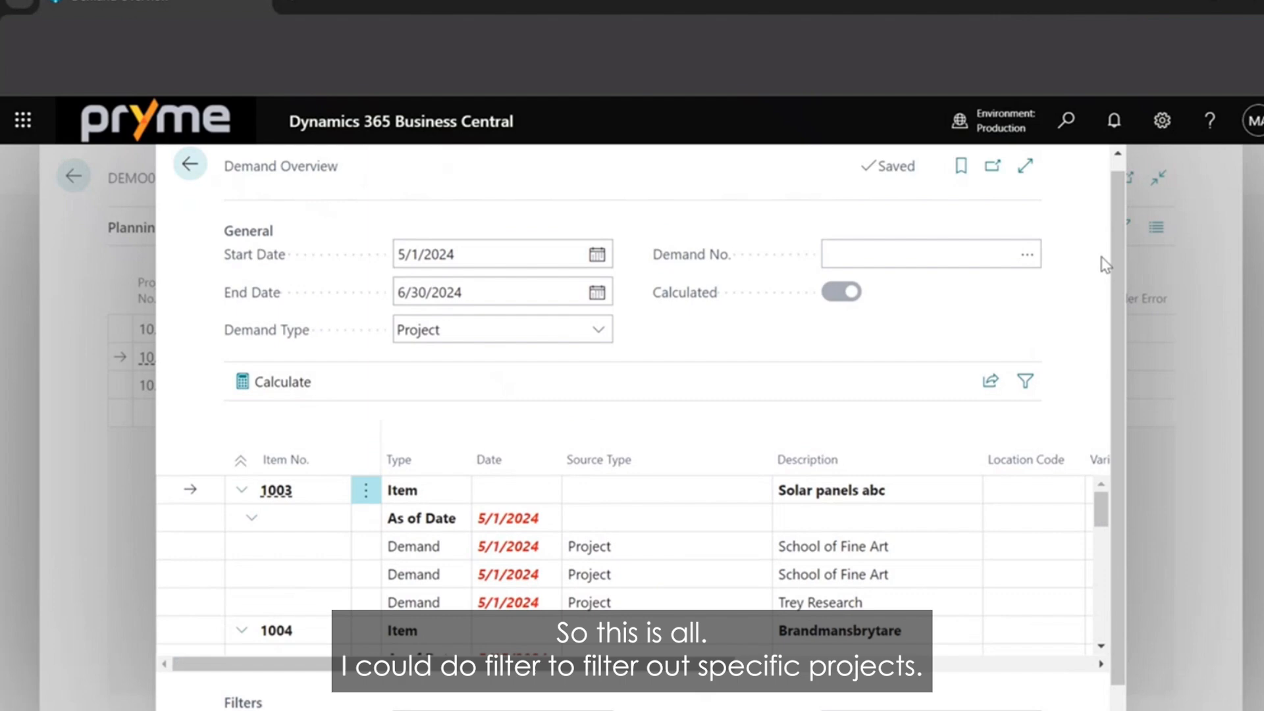
click(1027, 260)
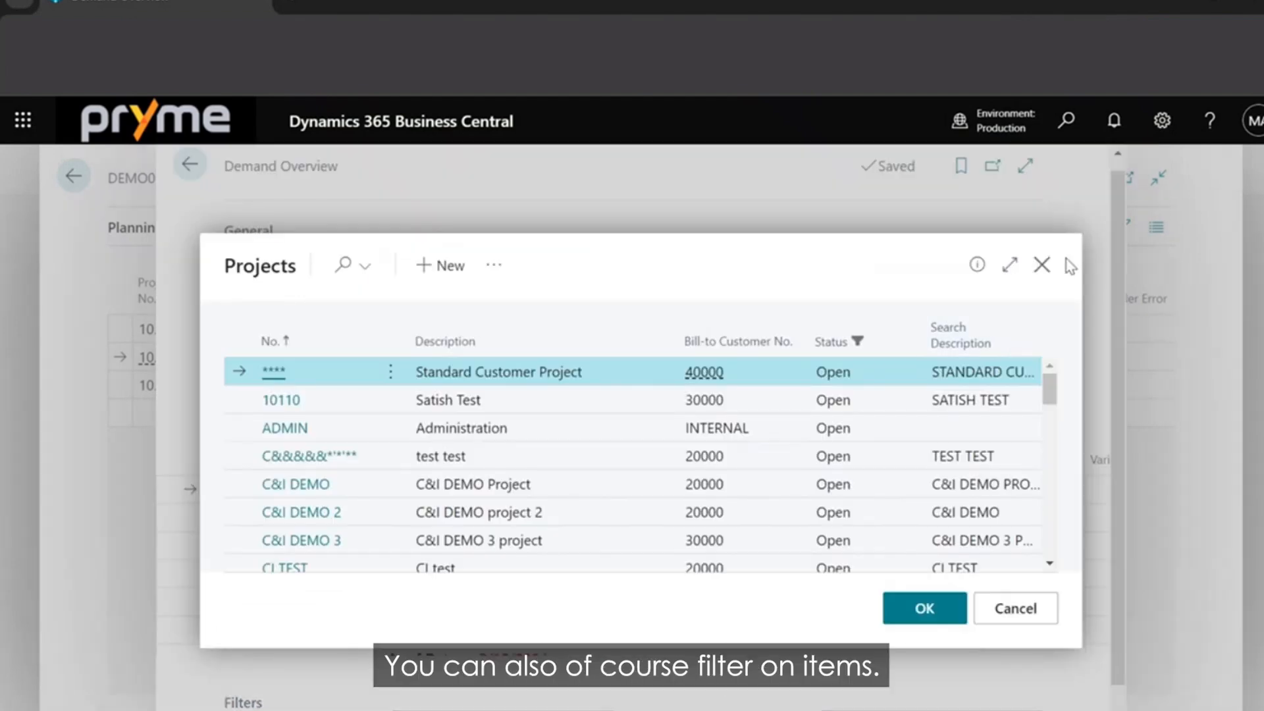
click(1041, 264)
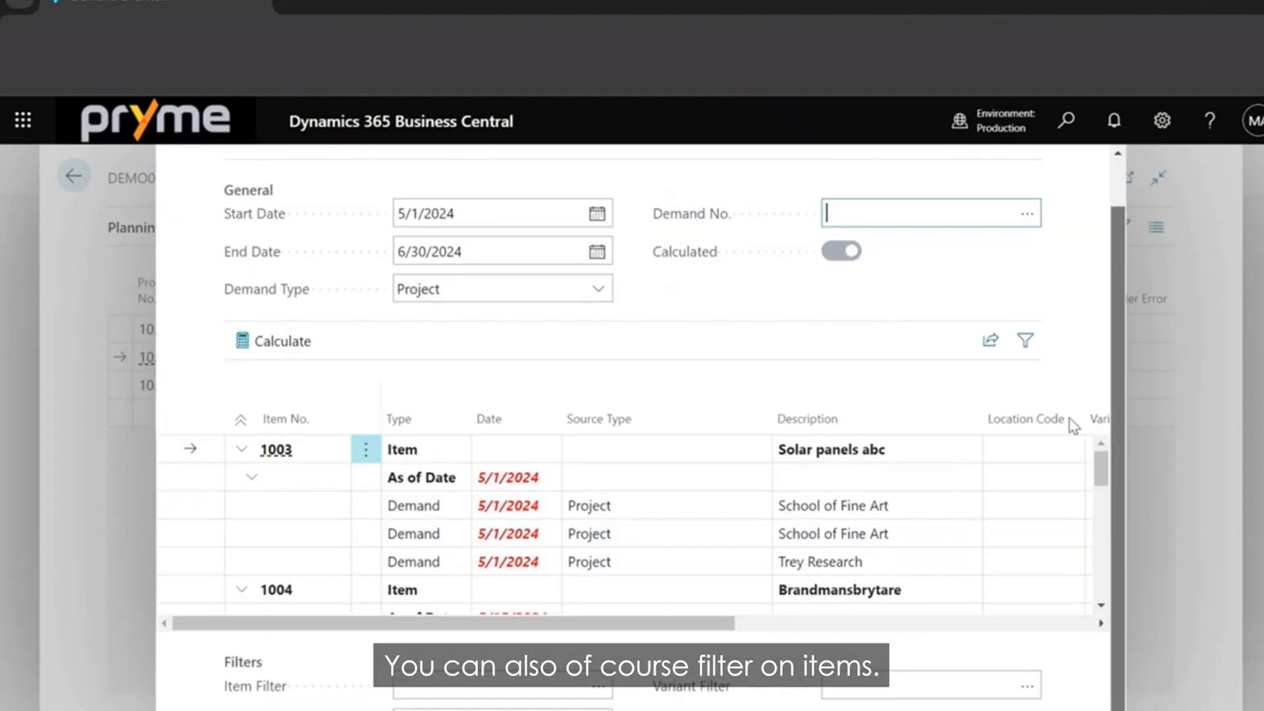
scroll(1119, 257, down, 1)
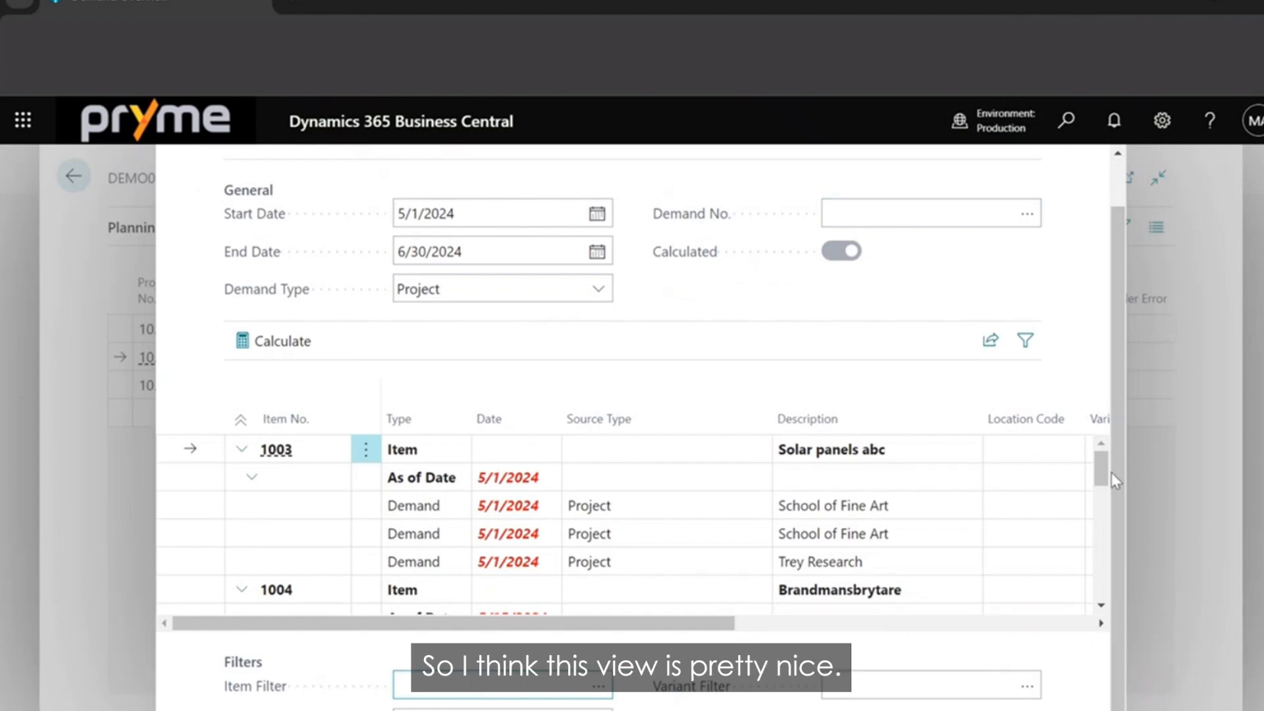
View the sharing options for the demand list and check the Quantity and Reserved Quantity columns of the demand lines.
click(990, 342)
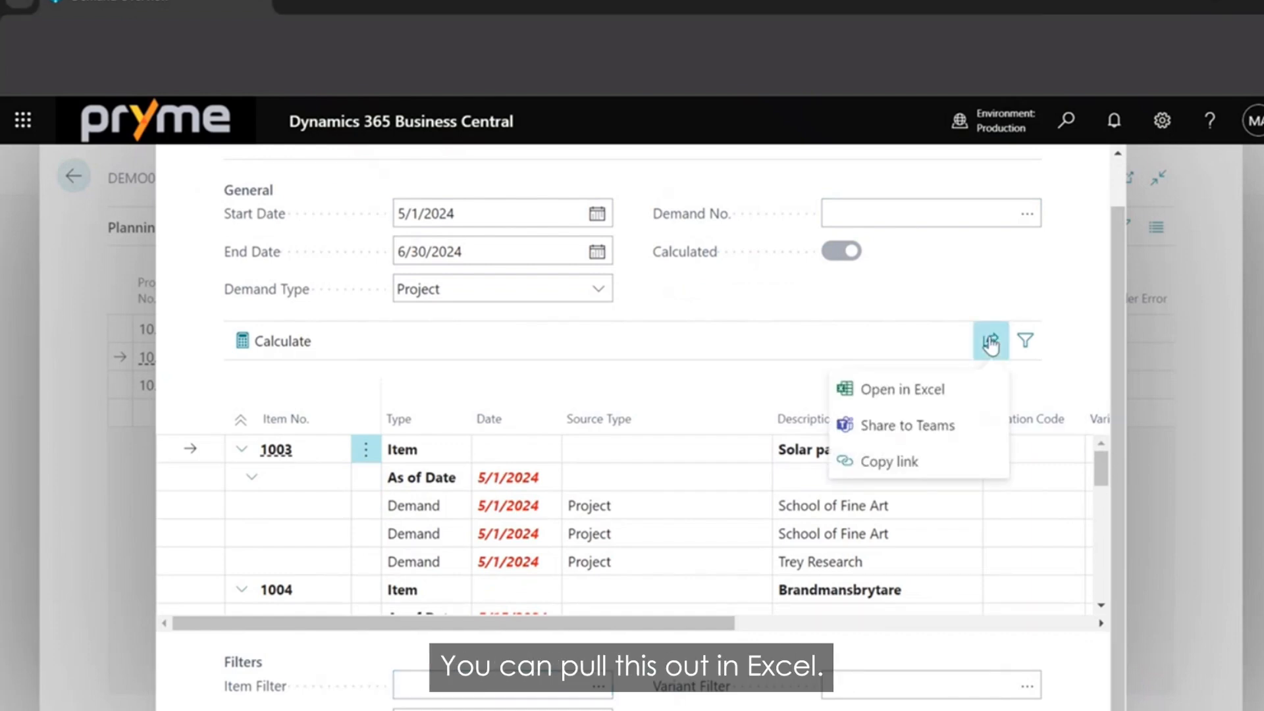
click(867, 306)
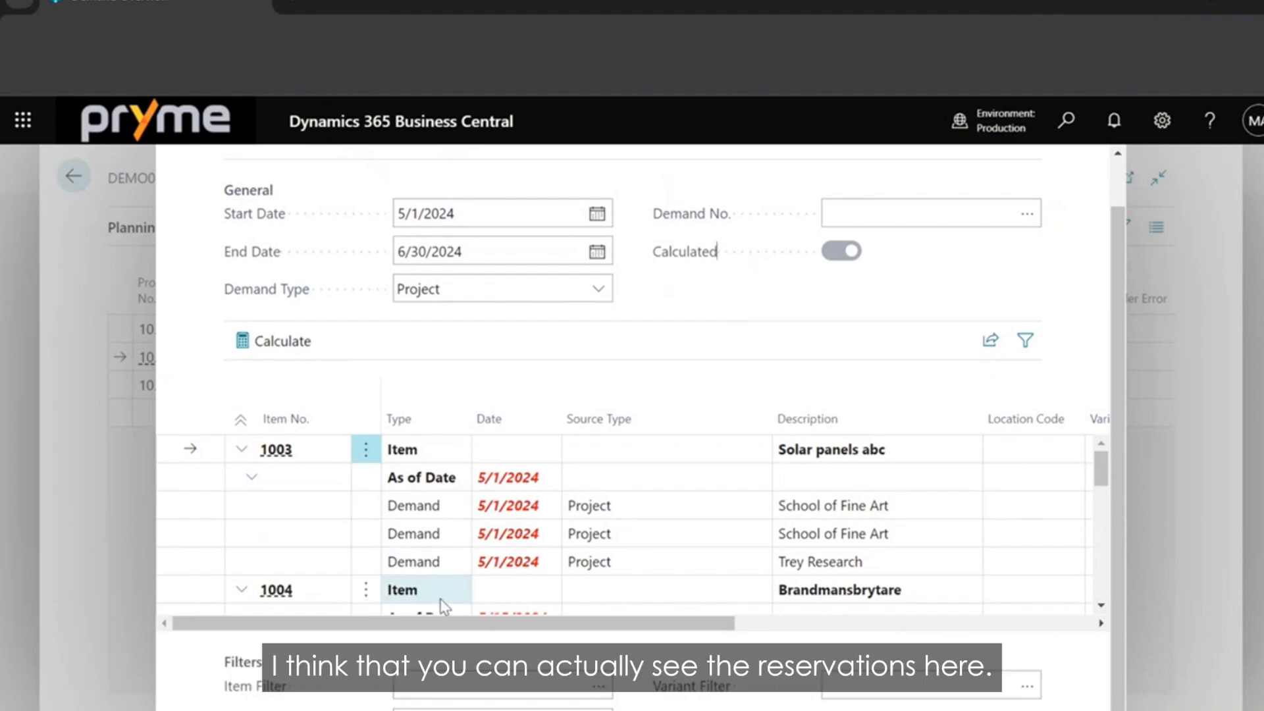
drag(441, 629, 751, 642)
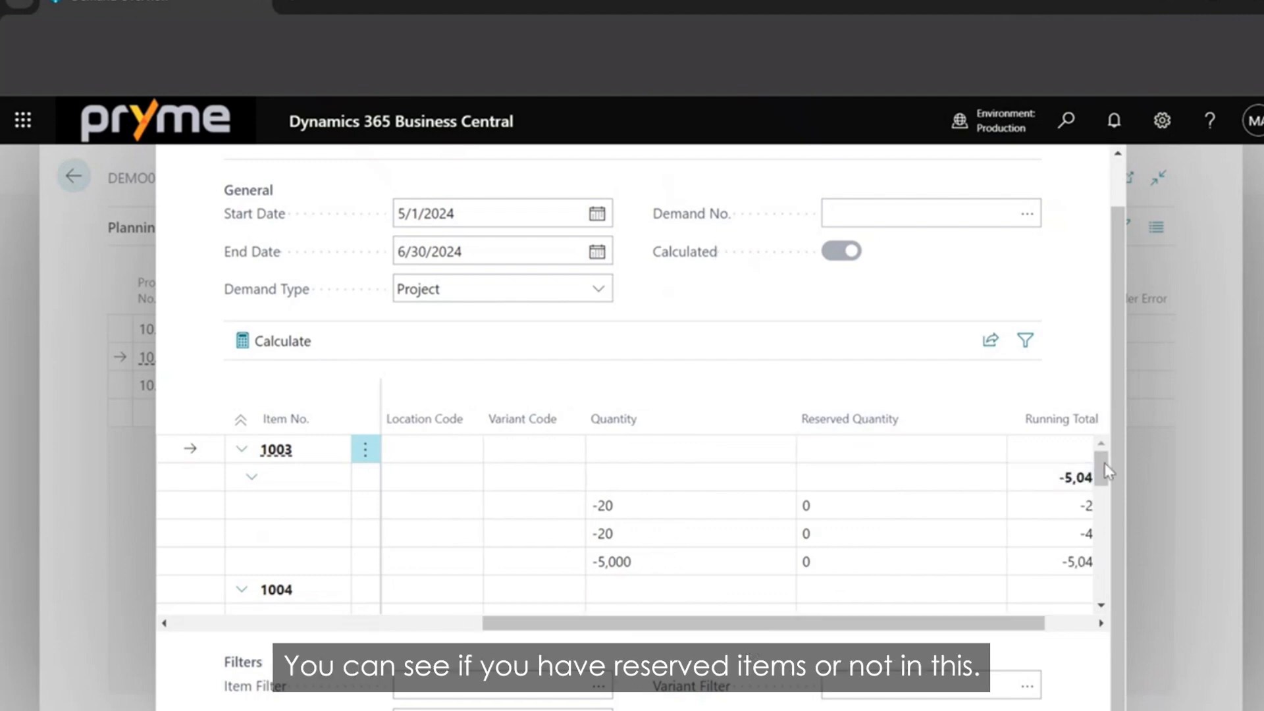